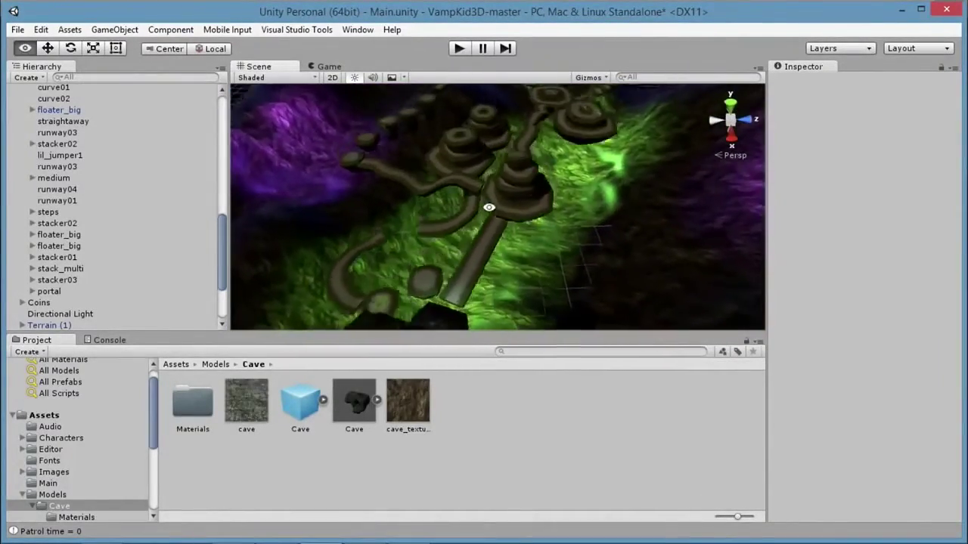
# Step: Examine the platforms, runways and portal area of the cave level from several angles in the scene
pyautogui.click(482, 193)
pyautogui.moveTo(475, 149); pyautogui.dragTo(611, 189, button='right')
pyautogui.click(483, 200)
pyautogui.click(410, 163)
pyautogui.click(400, 202)
pyautogui.click(439, 231)
pyautogui.click(448, 220)
pyautogui.click(493, 159)
pyautogui.click(454, 136)
pyautogui.scroll(3, 612, 193)
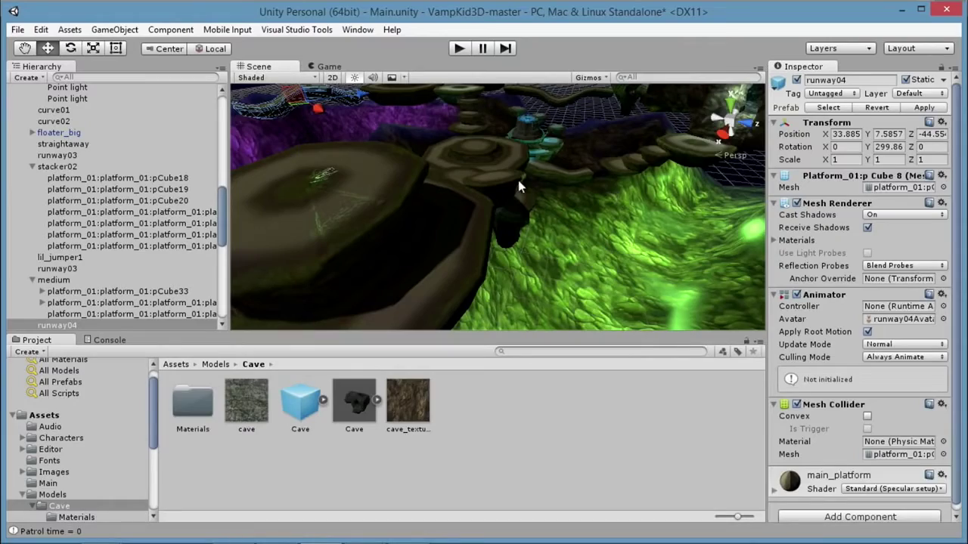
pyautogui.moveTo(623, 180); pyautogui.dragTo(522, 224, button='right')
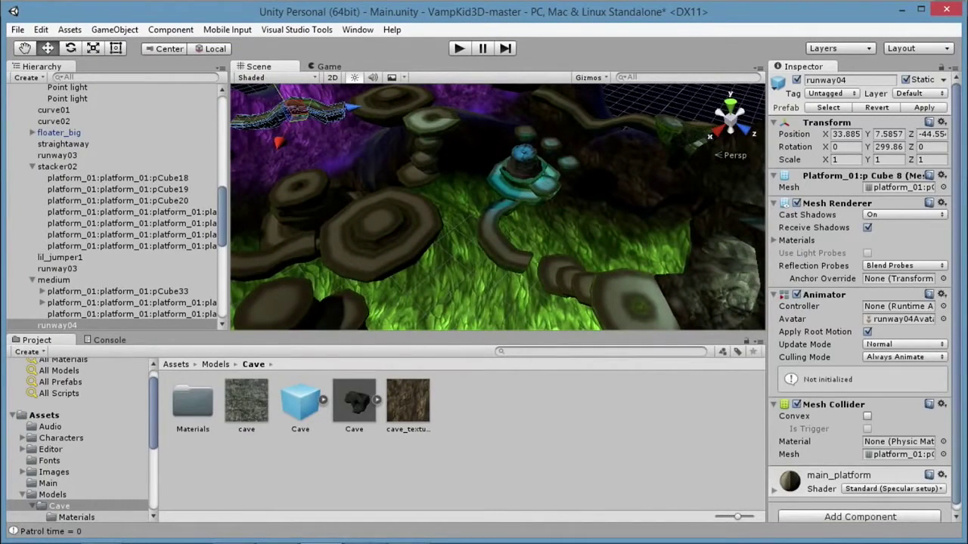
# Step: View the main_platform.png texture and switch to Maya to inspect the textured platform model that uses it
pyautogui.click(408, 532)
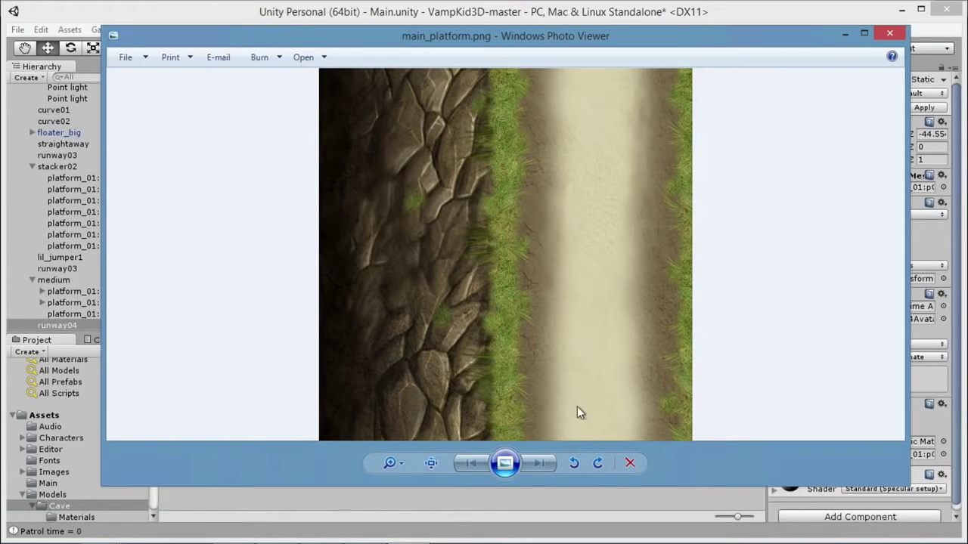
pyautogui.moveTo(360, 533)
pyautogui.click(447, 465)
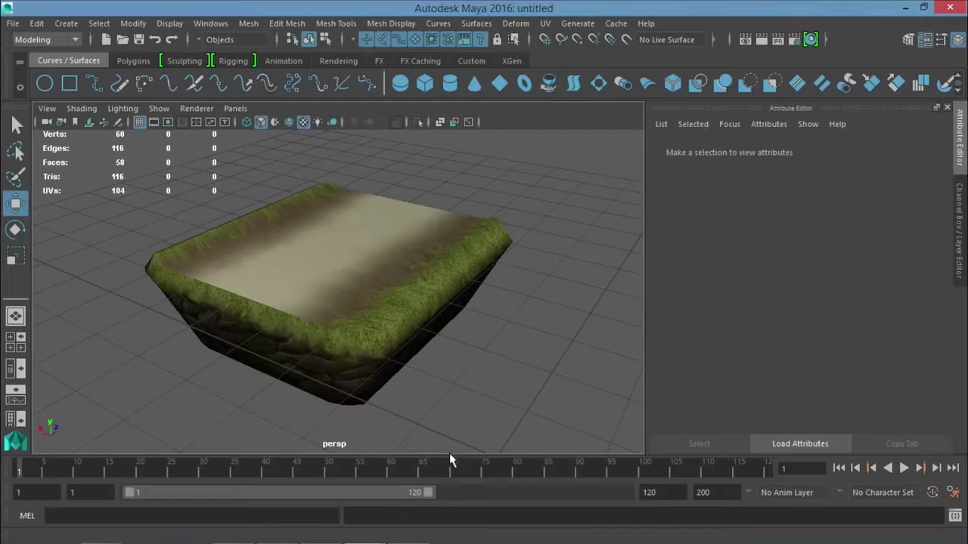
pyautogui.keyDown('alt'); pyautogui.moveTo(471, 315); pyautogui.dragTo(579, 370); pyautogui.keyUp('alt')
pyautogui.click(466, 315)
# Step: Place the main_platform.png image window beside the platform model to compare the texture with the mesh
pyautogui.click(408, 529)
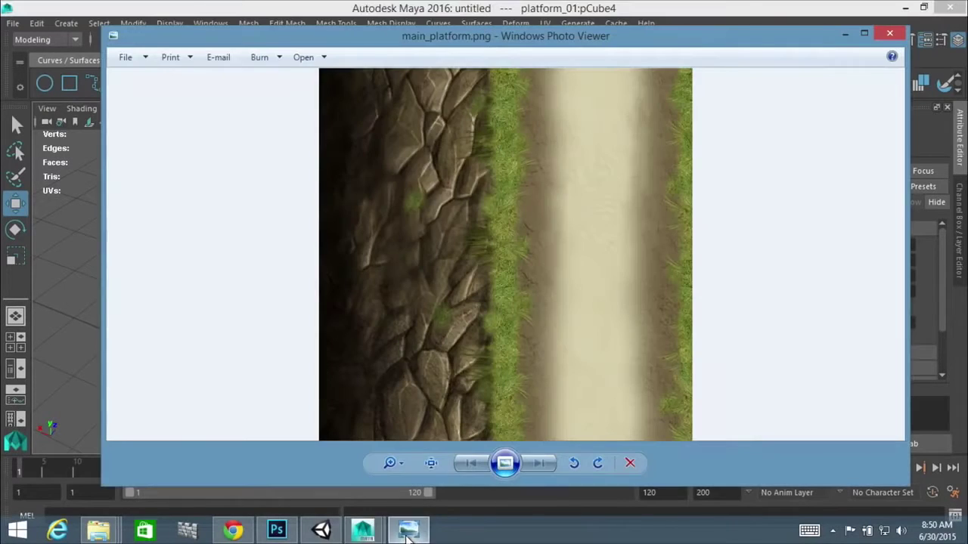
pyautogui.moveTo(102, 133); pyautogui.dragTo(477, 137)
pyautogui.click(468, 152)
pyautogui.keyDown('alt'); pyautogui.moveTo(469, 317); pyautogui.dragTo(510, 507); pyautogui.keyUp('alt')
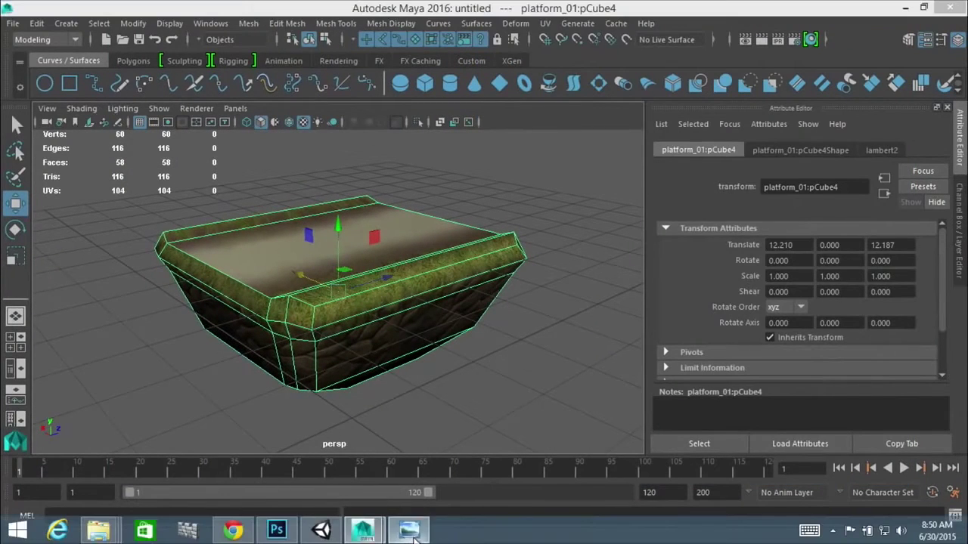
pyautogui.click(409, 529)
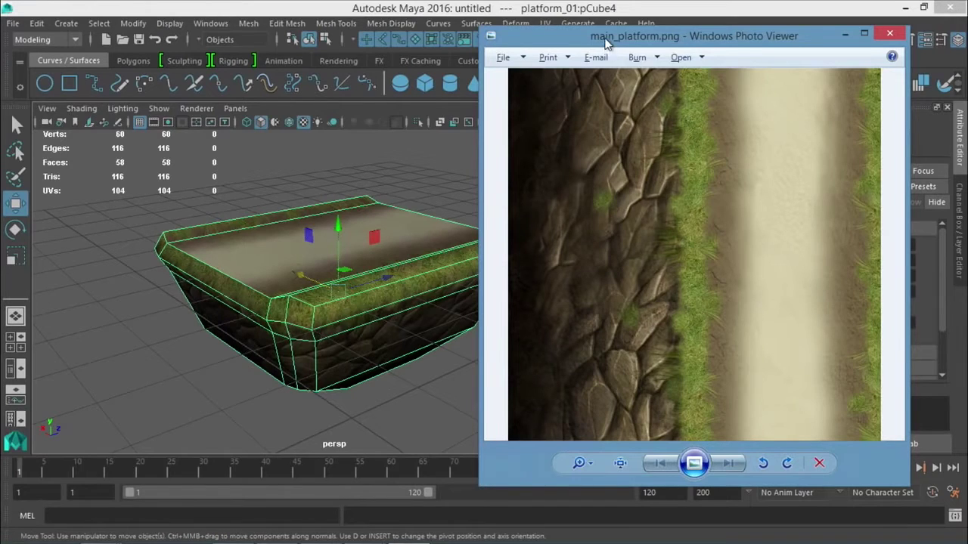
pyautogui.moveTo(604, 43); pyautogui.dragTo(613, 43)
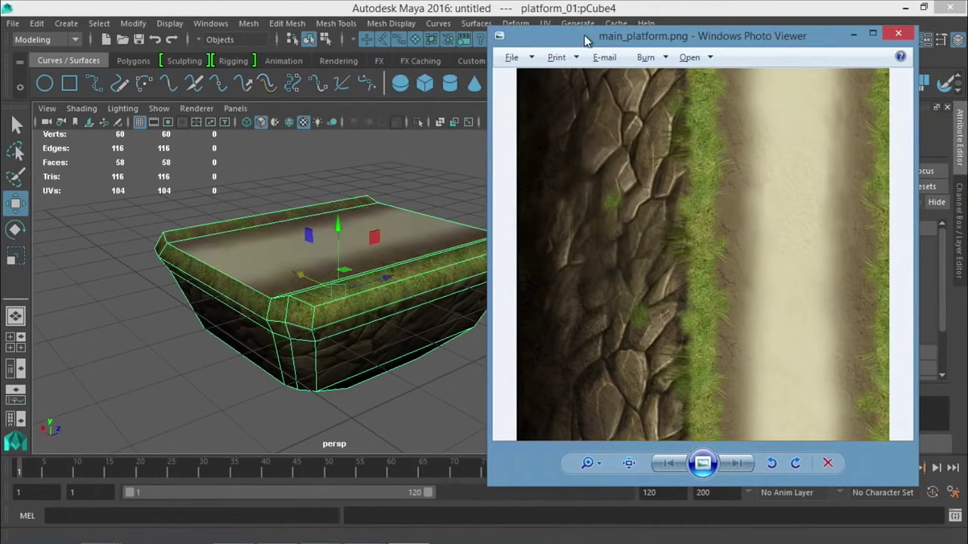
pyautogui.moveTo(584, 35); pyautogui.dragTo(579, 35)
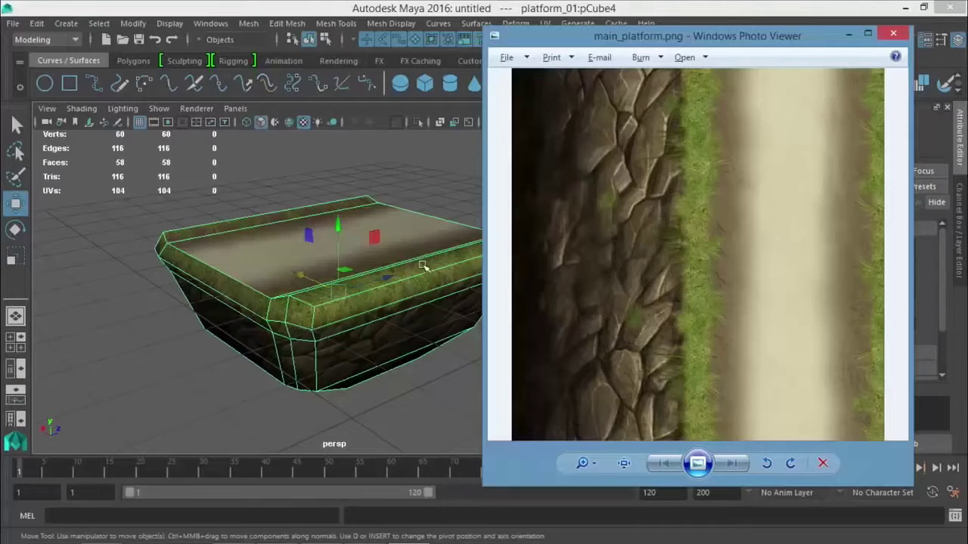
# Step: Switch to Photoshop and paint a broad dark green brush stroke diagonally across the rock texture up to its right edge
pyautogui.click(281, 530)
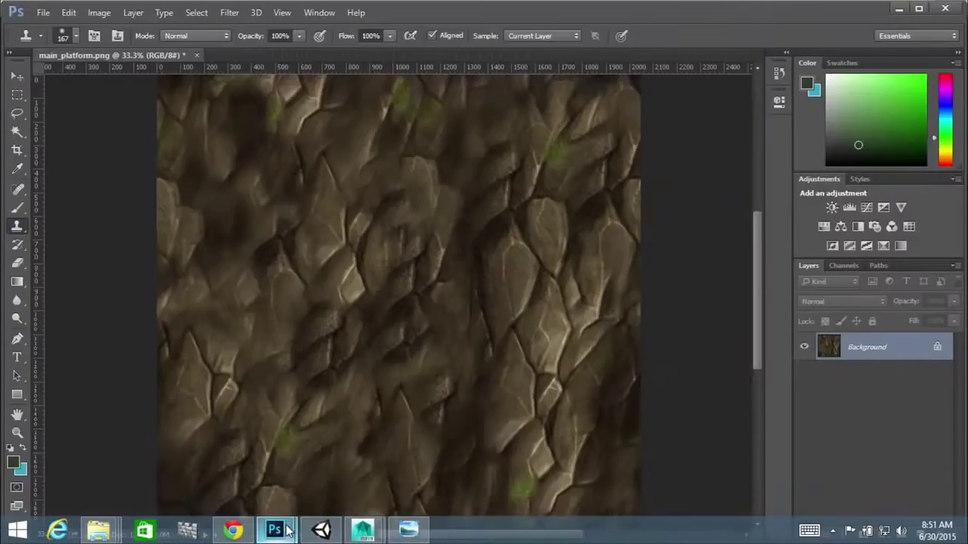
pyautogui.scroll(-1, 754, 300)
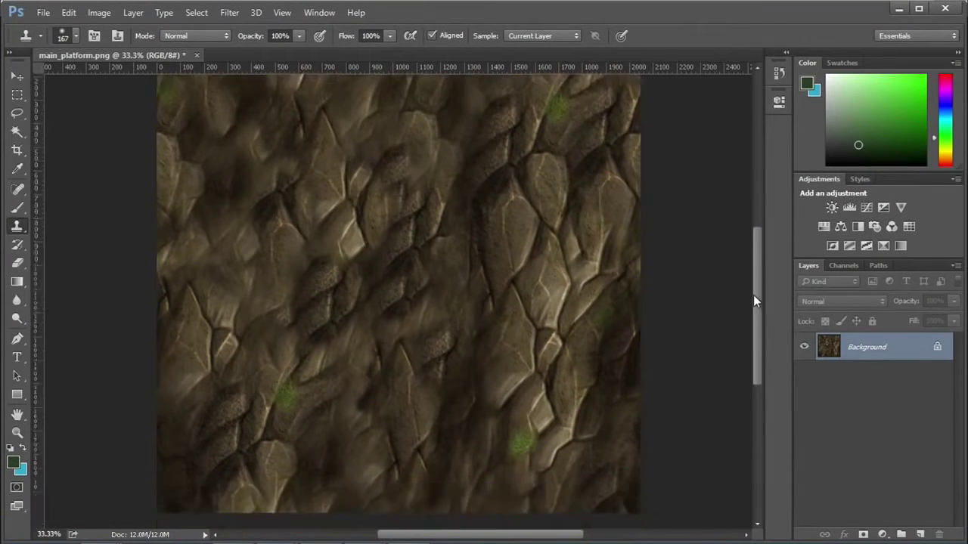
pyautogui.scroll(-1, 755, 299)
pyautogui.scroll(3, 756, 279)
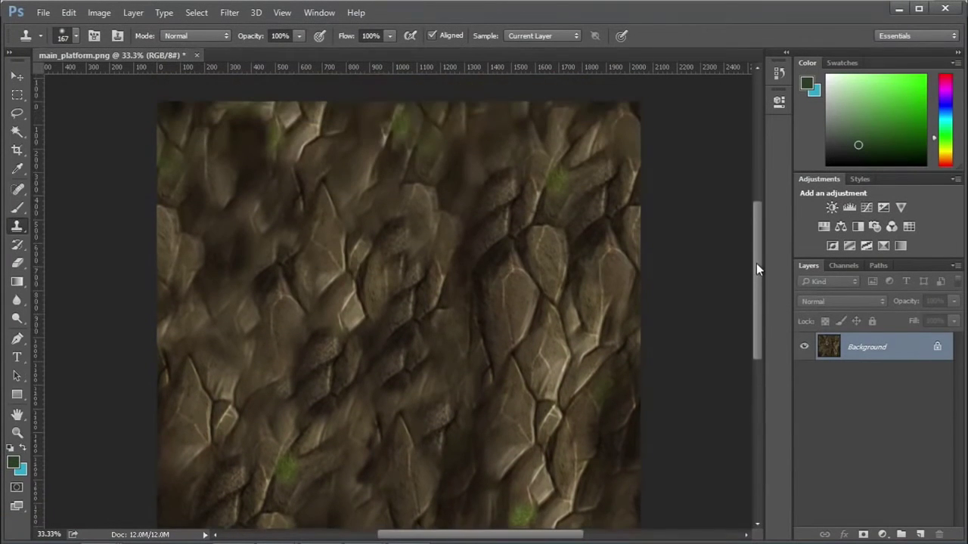
pyautogui.click(18, 433)
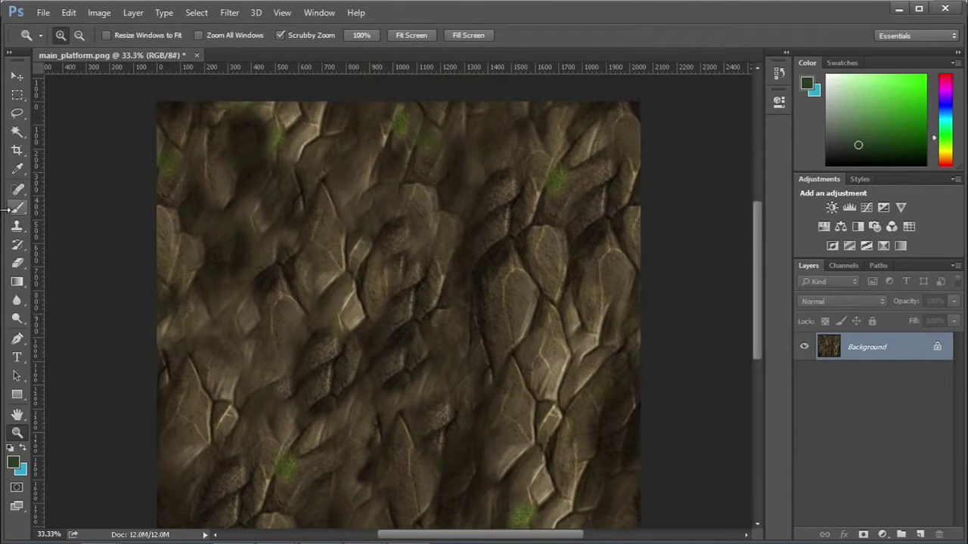
pyautogui.click(17, 207)
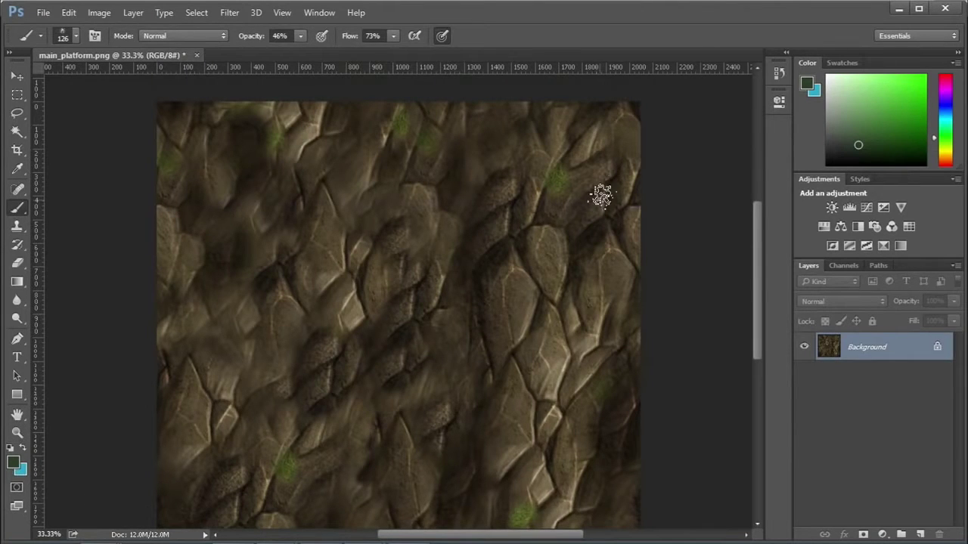
pyautogui.moveTo(587, 205)
pyautogui.mouseDown()
pyautogui.moveTo(547, 252)
pyautogui.moveTo(442, 321)
pyautogui.moveTo(362, 342)
pyautogui.moveTo(371, 311)
pyautogui.moveTo(268, 401)
pyautogui.moveTo(229, 421)
pyautogui.moveTo(558, 281)
pyautogui.moveTo(490, 295)
pyautogui.moveTo(493, 276)
pyautogui.moveTo(643, 236)
pyautogui.moveTo(633, 251)
pyautogui.moveTo(673, 227)
pyautogui.moveTo(569, 278)
pyautogui.moveTo(703, 254)
pyautogui.moveTo(532, 296)
pyautogui.moveTo(674, 283)
pyautogui.moveTo(667, 274)
pyautogui.moveTo(441, 359)
pyautogui.mouseUp()
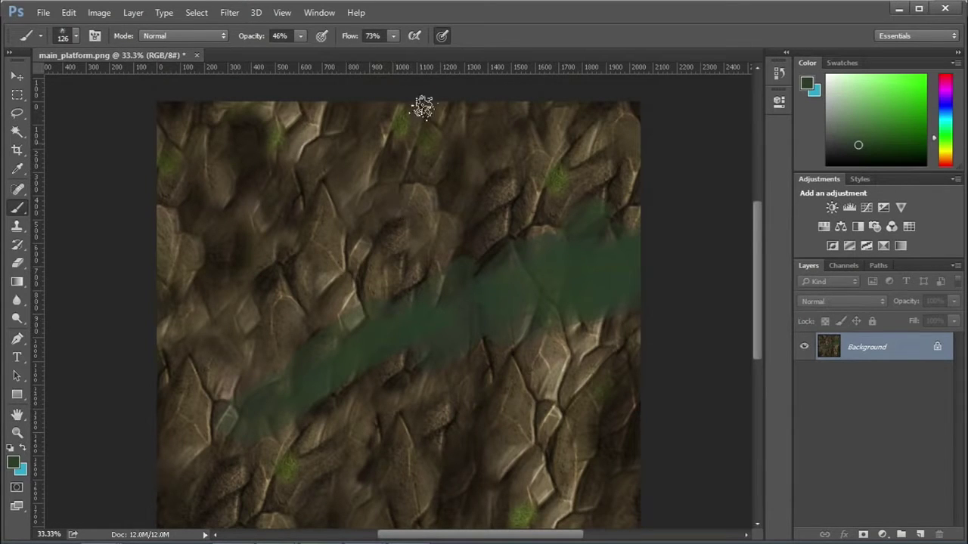
# Step: Offset the rock texture by +1024 pixels horizontally and +1024 pixels vertically with Wrap Around, and inspect the exposed seam
pyautogui.click(230, 12)
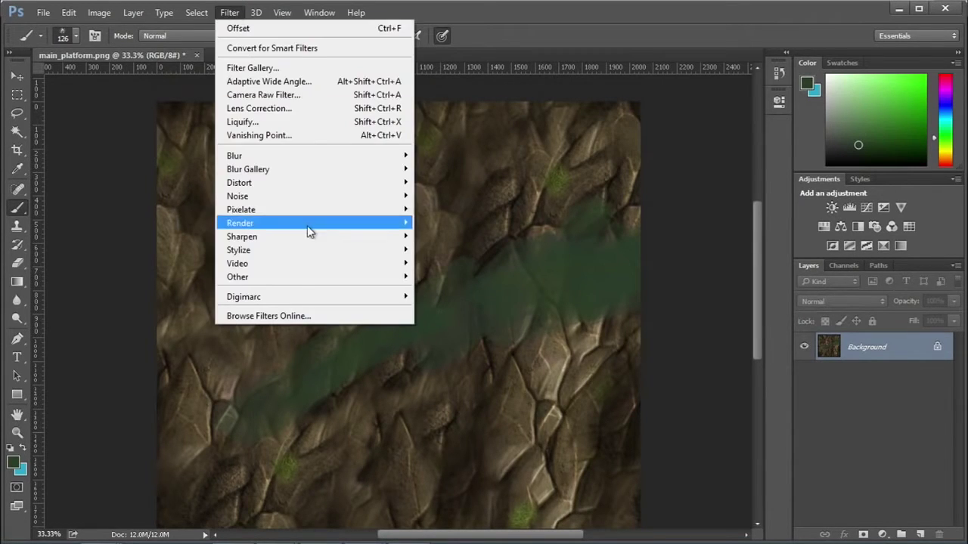
pyautogui.moveTo(287, 281)
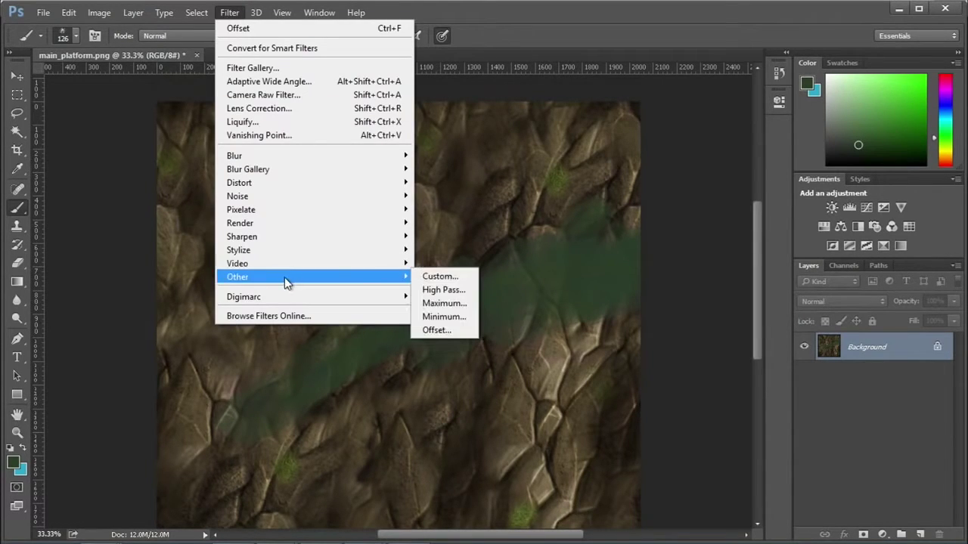
pyautogui.click(429, 331)
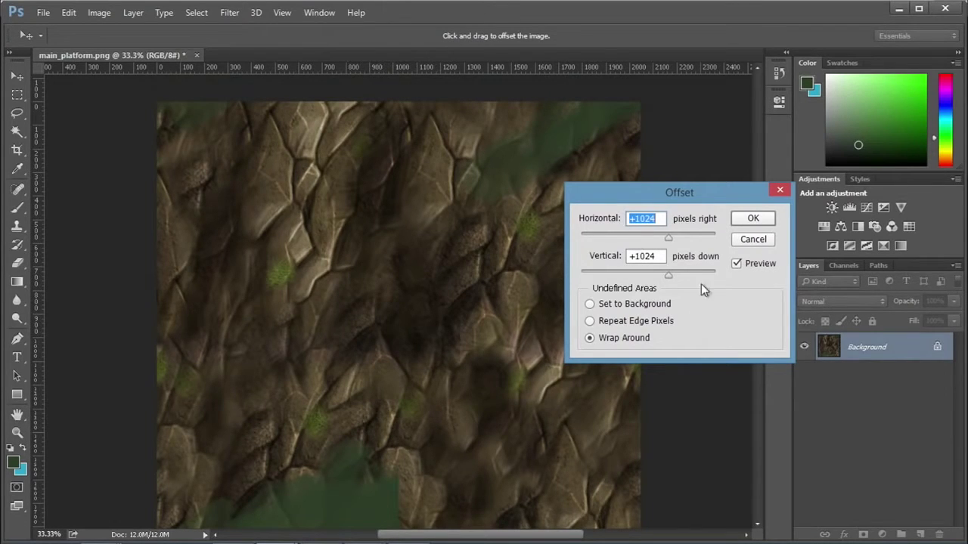
pyautogui.click(755, 219)
pyautogui.moveTo(759, 235); pyautogui.dragTo(754, 276)
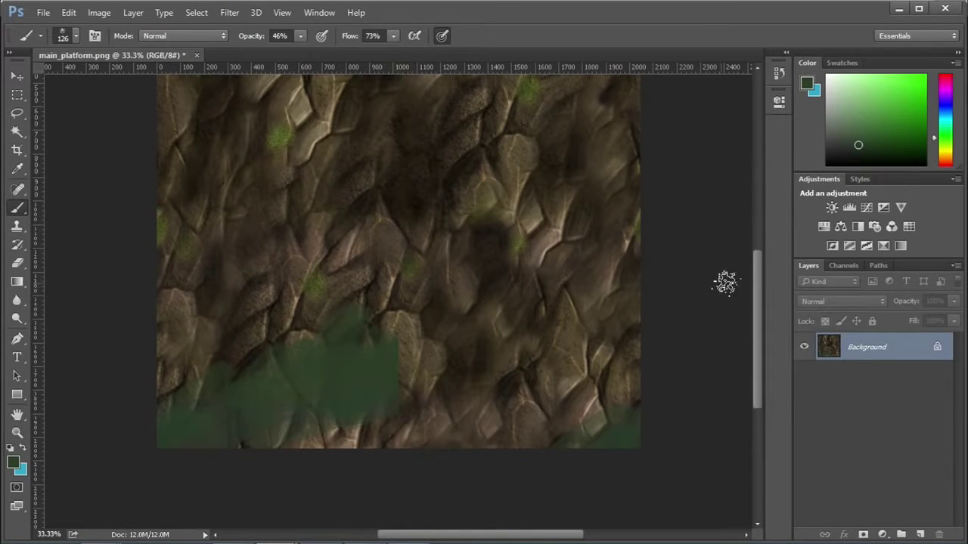
pyautogui.scroll(-1, 758, 280)
pyautogui.moveTo(758, 279)
pyautogui.mouseDown()
pyautogui.moveTo(751, 227)
pyautogui.moveTo(750, 278)
pyautogui.mouseUp()
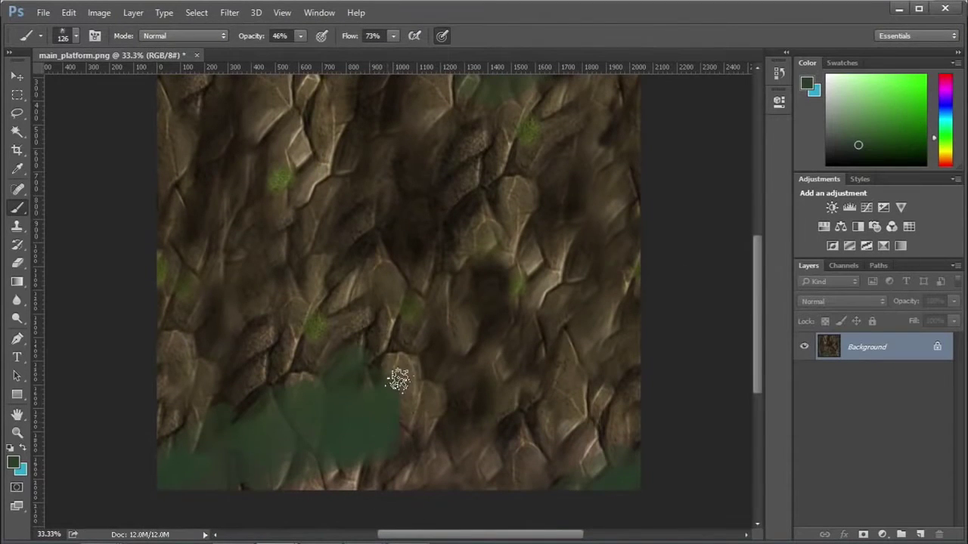
# Step: Use the Clone Stamp tool to cover the hard vertical edge of the lower green stroke with nearby rock
pyautogui.click(17, 224)
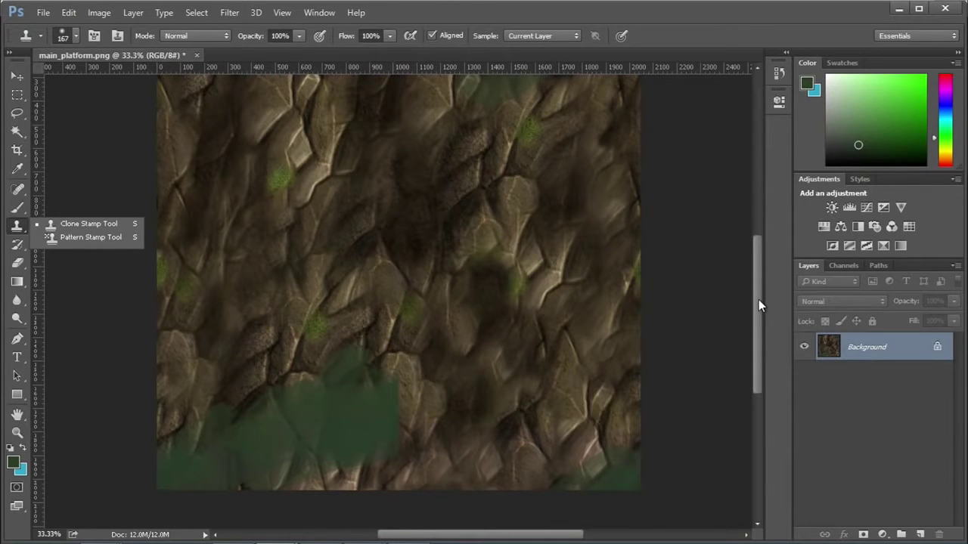
pyautogui.scroll(-1, 760, 310)
pyautogui.keyDown('alt'); pyautogui.click(458, 313); pyautogui.keyUp('alt')
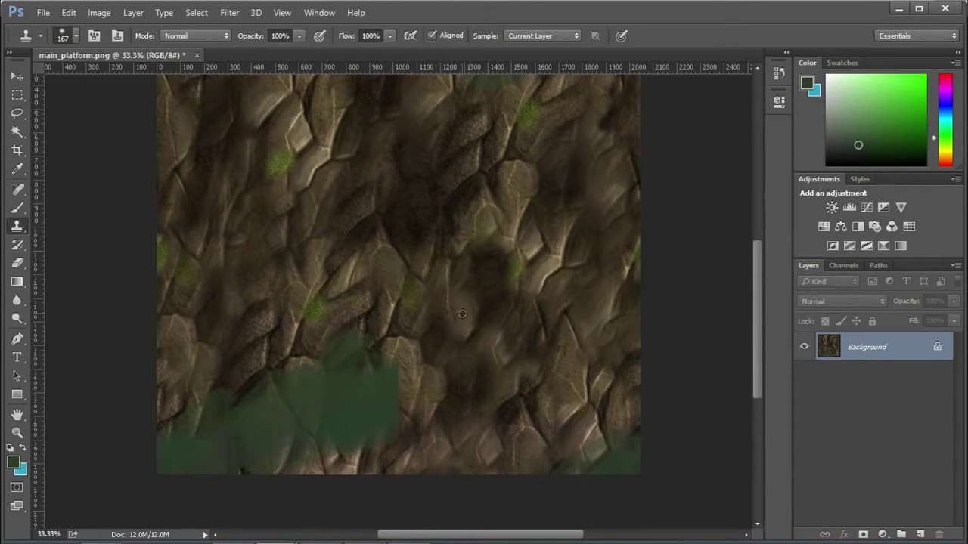
pyautogui.moveTo(432, 350); pyautogui.dragTo(541, 300)
pyautogui.moveTo(430, 352)
pyautogui.mouseDown()
pyautogui.moveTo(407, 367)
pyautogui.moveTo(386, 403)
pyautogui.moveTo(399, 418)
pyautogui.moveTo(368, 430)
pyautogui.moveTo(398, 422)
pyautogui.mouseUp()
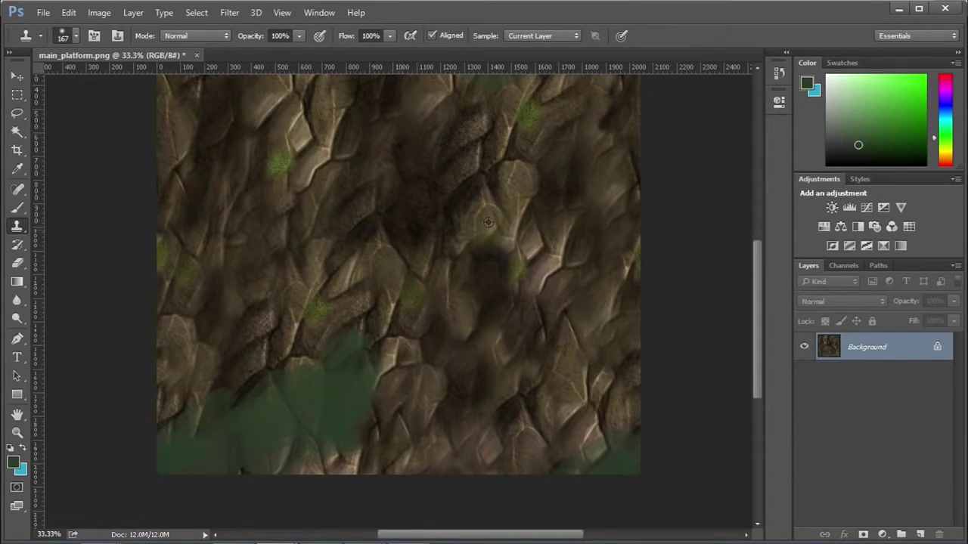
pyautogui.moveTo(355, 380)
pyautogui.mouseDown()
pyautogui.moveTo(301, 410)
pyautogui.moveTo(355, 390)
pyautogui.mouseUp()
# Step: Clone rock detail over part of the green stroke near the texture's upper edge
pyautogui.moveTo(759, 327); pyautogui.dragTo(759, 271)
pyautogui.moveTo(515, 213)
pyautogui.mouseDown()
pyautogui.moveTo(492, 229)
pyautogui.moveTo(585, 191)
pyautogui.moveTo(573, 190)
pyautogui.moveTo(490, 270)
pyautogui.mouseUp()
pyautogui.moveTo(757, 244); pyautogui.dragTo(751, 266)
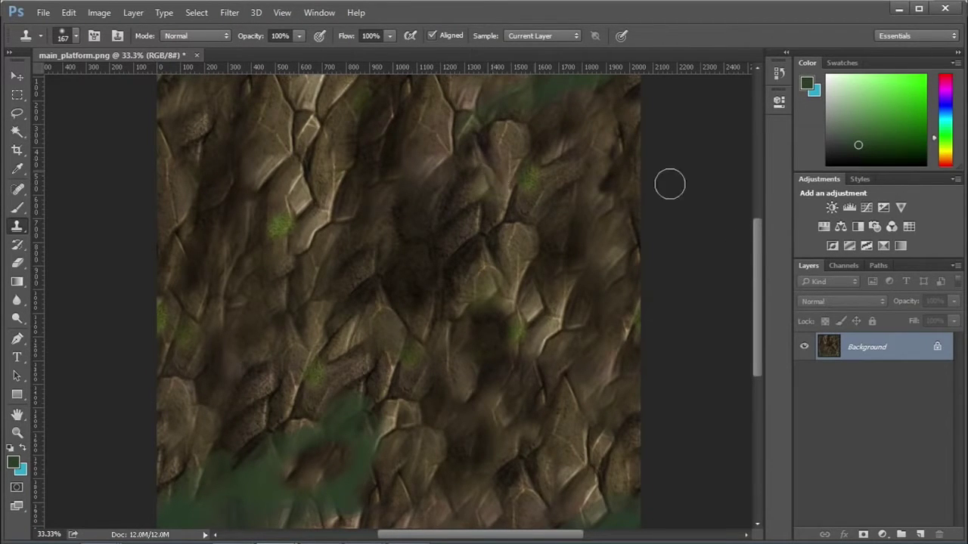
pyautogui.moveTo(761, 243); pyautogui.dragTo(761, 224)
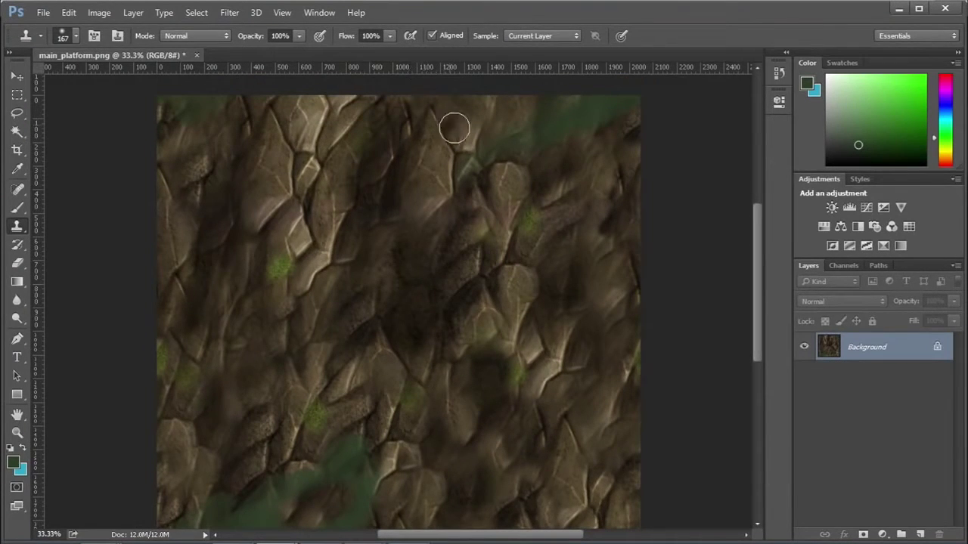
# Step: Return to Maya and examine the platform's grass edges, path and rock sides from several angles
pyautogui.click(899, 7)
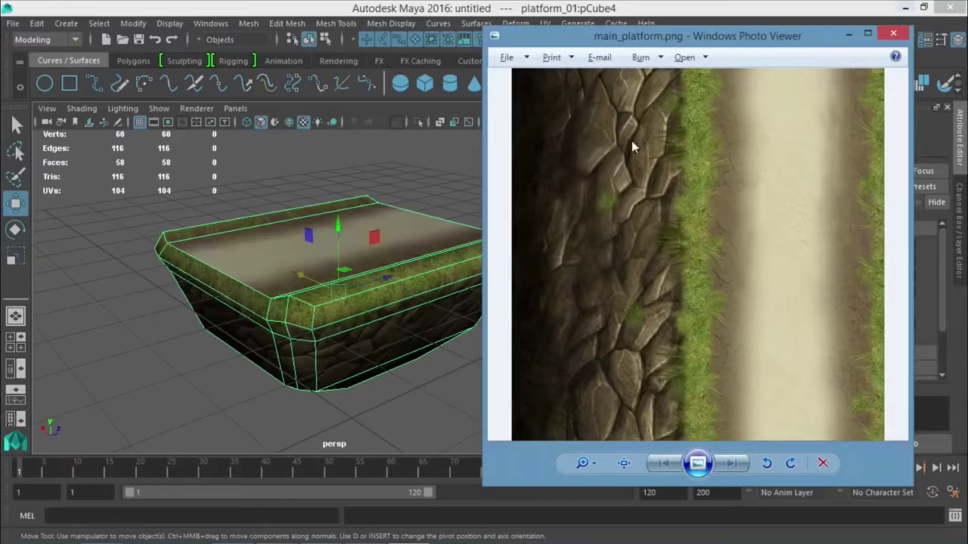
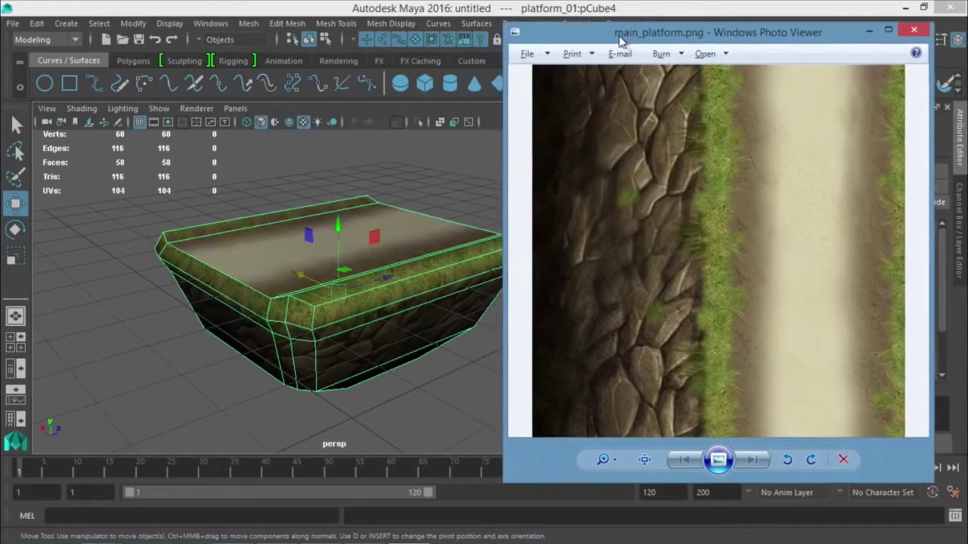
pyautogui.click(400, 242)
pyautogui.keyDown('alt'); pyautogui.moveTo(410, 186); pyautogui.dragTo(287, 260); pyautogui.keyUp('alt')
pyautogui.keyDown('alt'); pyautogui.moveTo(429, 258); pyautogui.dragTo(263, 300); pyautogui.keyUp('alt')
pyautogui.click(206, 199)
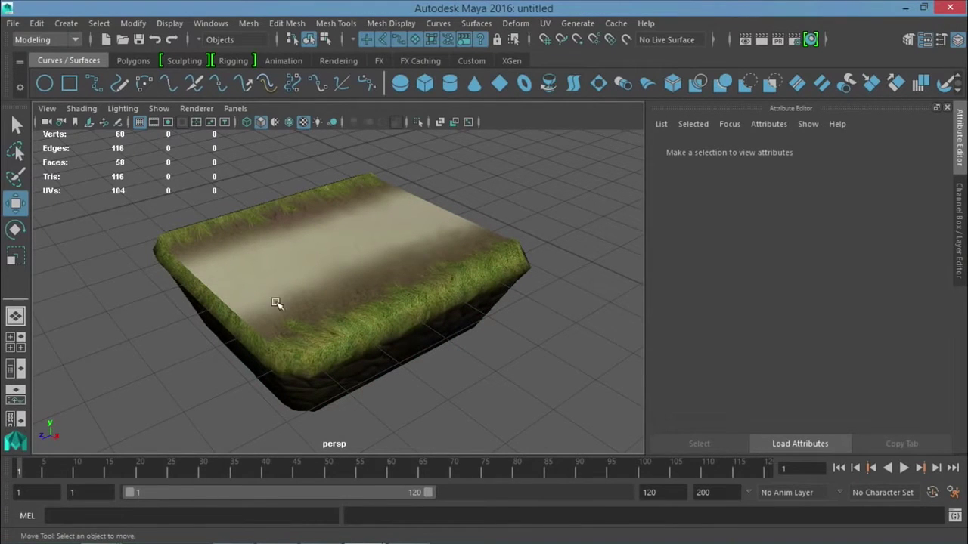
pyautogui.keyDown('alt'); pyautogui.moveTo(186, 266); pyautogui.dragTo(264, 303); pyautogui.keyUp('alt')
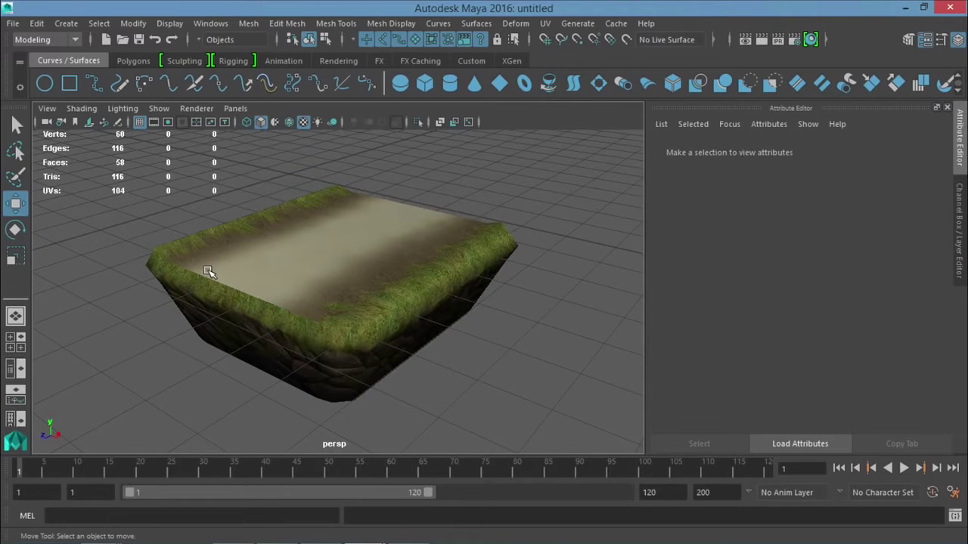
pyautogui.keyDown('alt'); pyautogui.moveTo(199, 270); pyautogui.dragTo(125, 218); pyautogui.keyUp('alt')
pyautogui.keyDown('alt'); pyautogui.moveTo(244, 338); pyautogui.dragTo(468, 227); pyautogui.keyUp('alt')
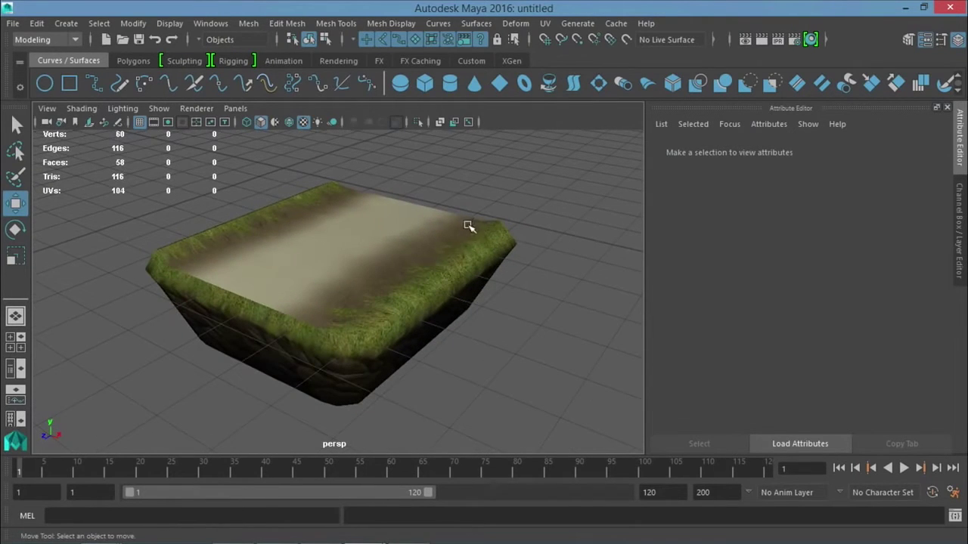
pyautogui.keyDown('alt'); pyautogui.moveTo(515, 275); pyautogui.dragTo(454, 251); pyautogui.keyUp('alt')
# Step: Insert two edge loops across the width of the platform, dividing its length into three sections
pyautogui.click(454, 250)
pyautogui.keyDown('alt'); pyautogui.moveTo(540, 282); pyautogui.dragTo(473, 266); pyautogui.keyUp('alt')
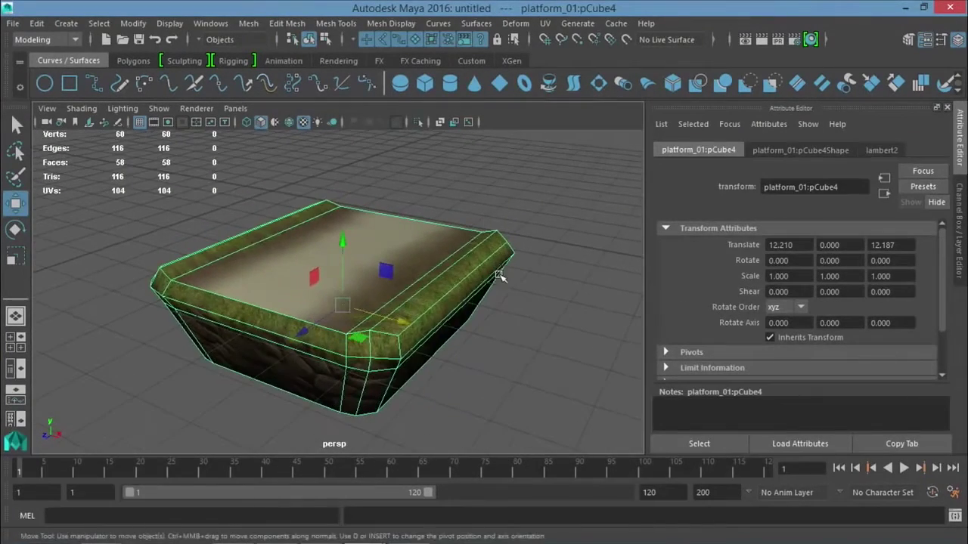
pyautogui.click(333, 22)
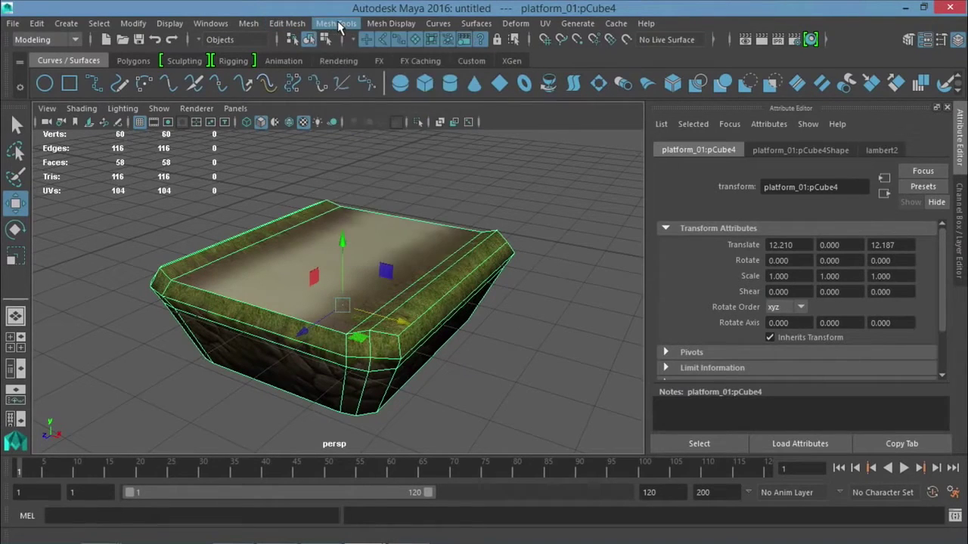
pyautogui.click(314, 23)
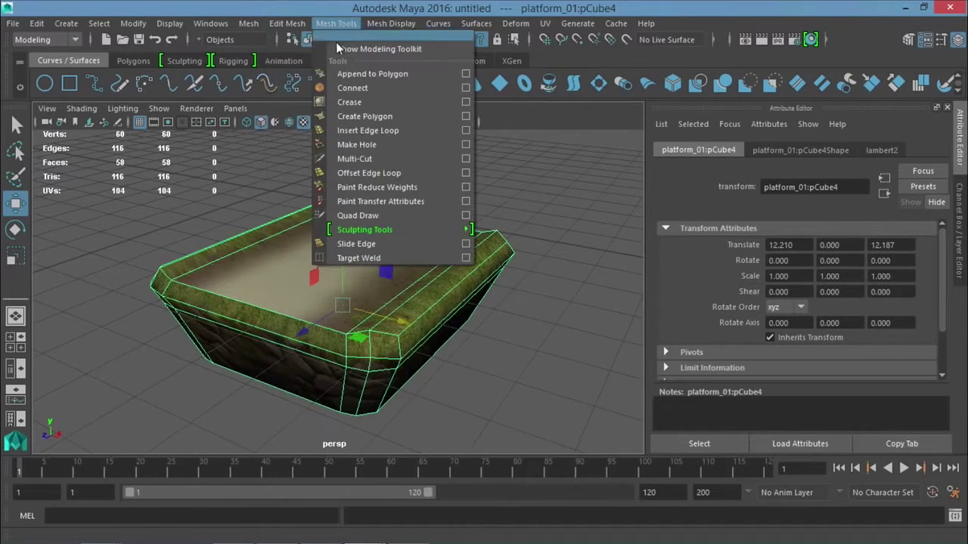
pyautogui.click(363, 132)
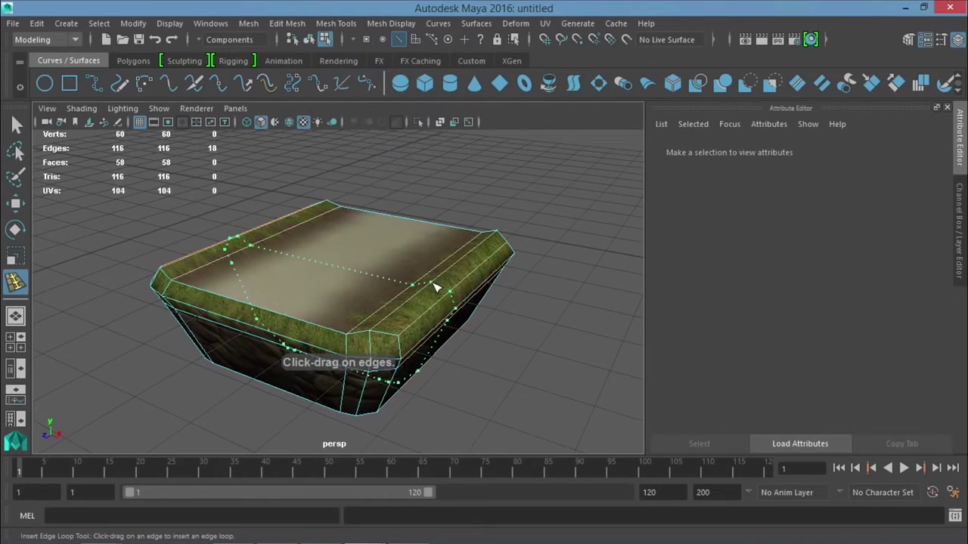
pyautogui.click(414, 301)
pyautogui.click(466, 264)
pyautogui.click(477, 186)
pyautogui.keyDown('alt'); pyautogui.moveTo(552, 203); pyautogui.dragTo(87, 175); pyautogui.keyUp('alt')
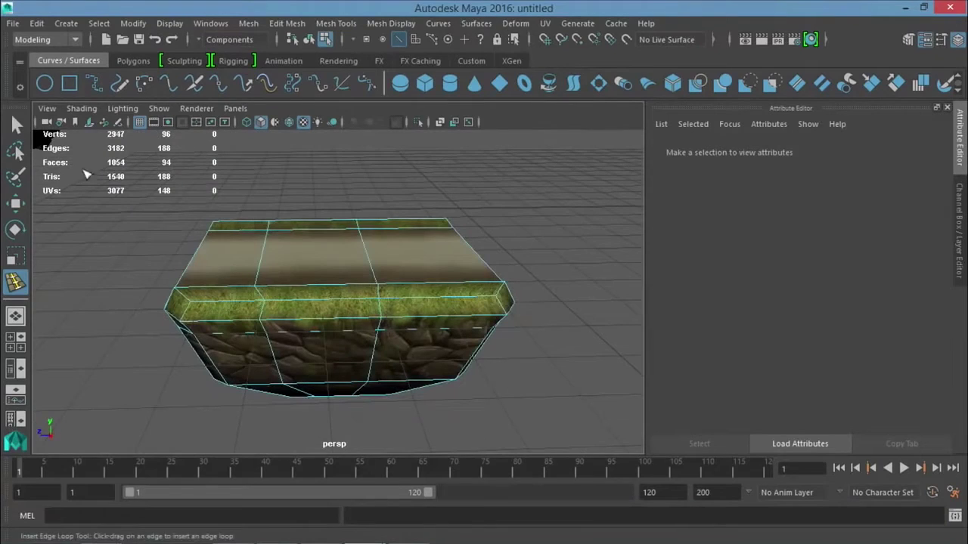
# Step: Select the vertices at one end of the platform, then move and rotate them to bend the platform into a curve
pyautogui.click(16, 203)
pyautogui.moveTo(424, 273); pyautogui.dragTo(371, 137, button='right')
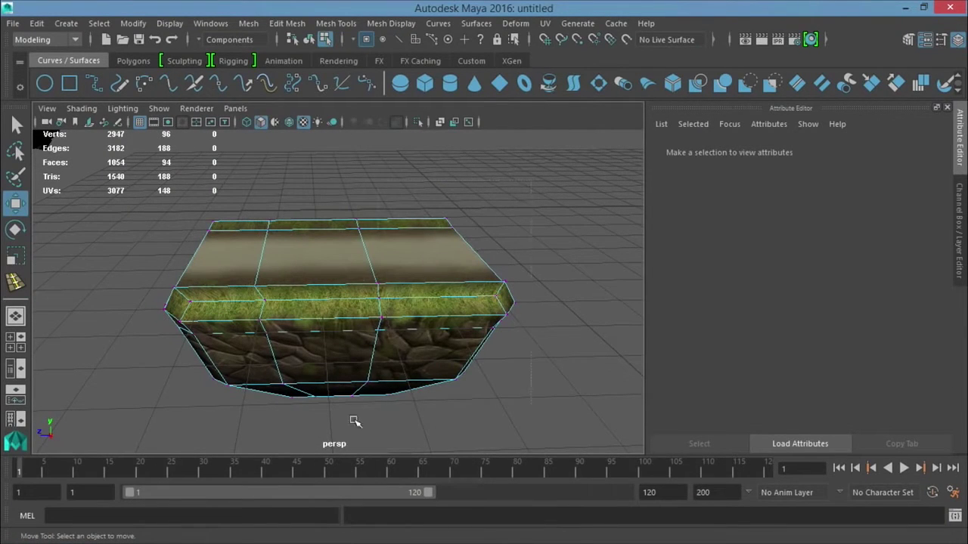
pyautogui.moveTo(333, 432); pyautogui.dragTo(333, 431)
pyautogui.moveTo(341, 305); pyautogui.dragTo(428, 317, button='middle')
pyautogui.press('e')
pyautogui.keyDown('alt'); pyautogui.moveTo(300, 157); pyautogui.dragTo(436, 241); pyautogui.keyUp('alt')
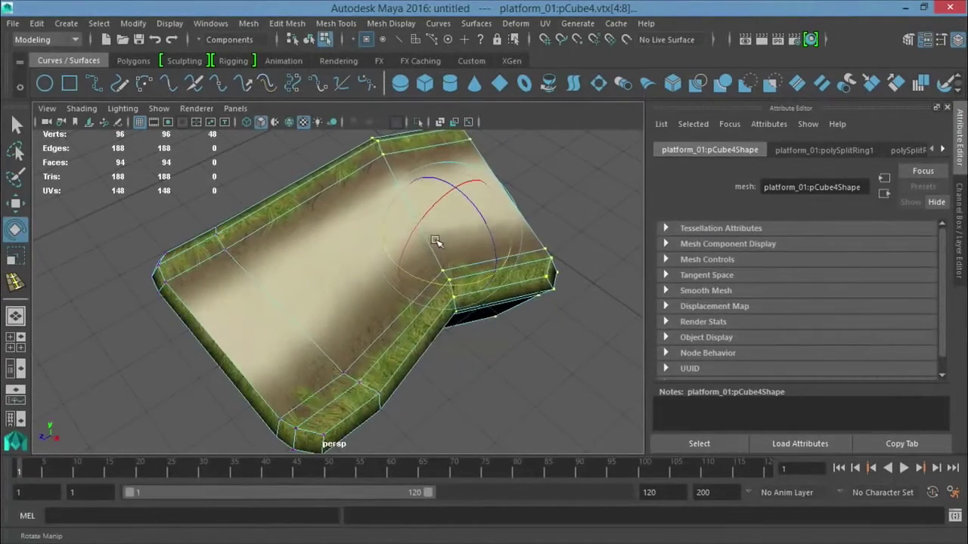
pyautogui.press('w')
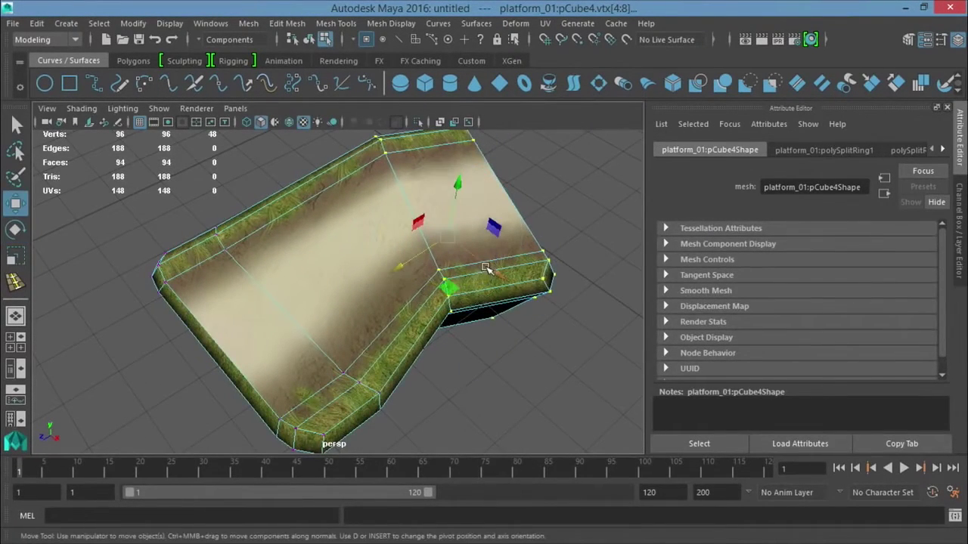
pyautogui.keyDown('alt'); pyautogui.moveTo(486, 268); pyautogui.dragTo(512, 314); pyautogui.keyUp('alt')
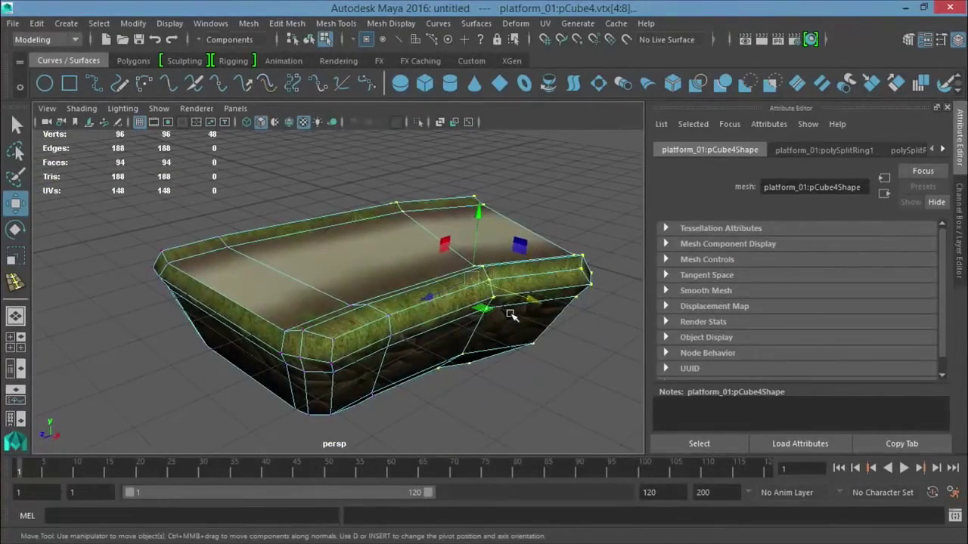
# Step: Return to object mode and examine how the path and grass texture follows the bent platform from several angles
pyautogui.moveTo(353, 242); pyautogui.dragTo(394, 117, button='right')
pyautogui.click(443, 158)
pyautogui.click(464, 227)
pyautogui.keyDown('alt'); pyautogui.moveTo(464, 227); pyautogui.dragTo(334, 281); pyautogui.keyUp('alt')
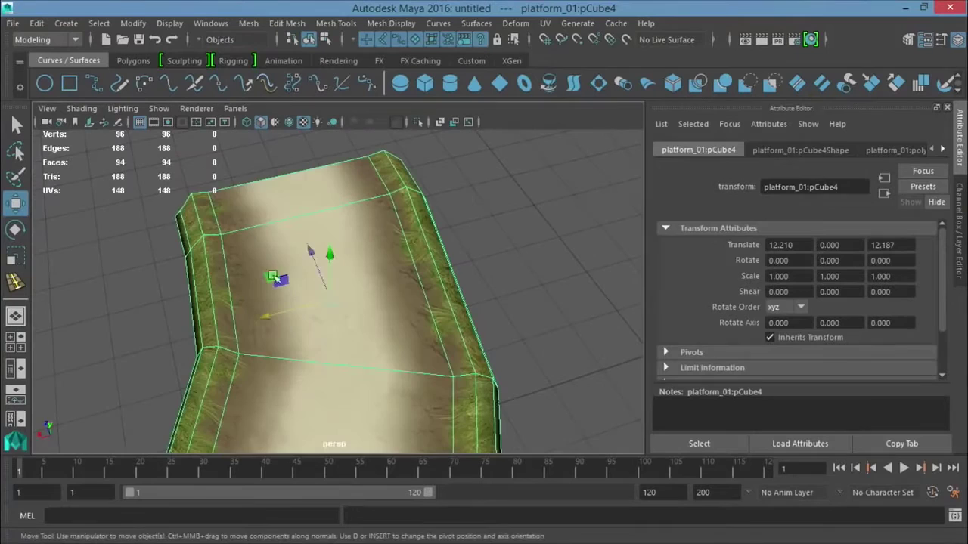
pyautogui.keyDown('alt'); pyautogui.moveTo(211, 259); pyautogui.dragTo(339, 231); pyautogui.keyUp('alt')
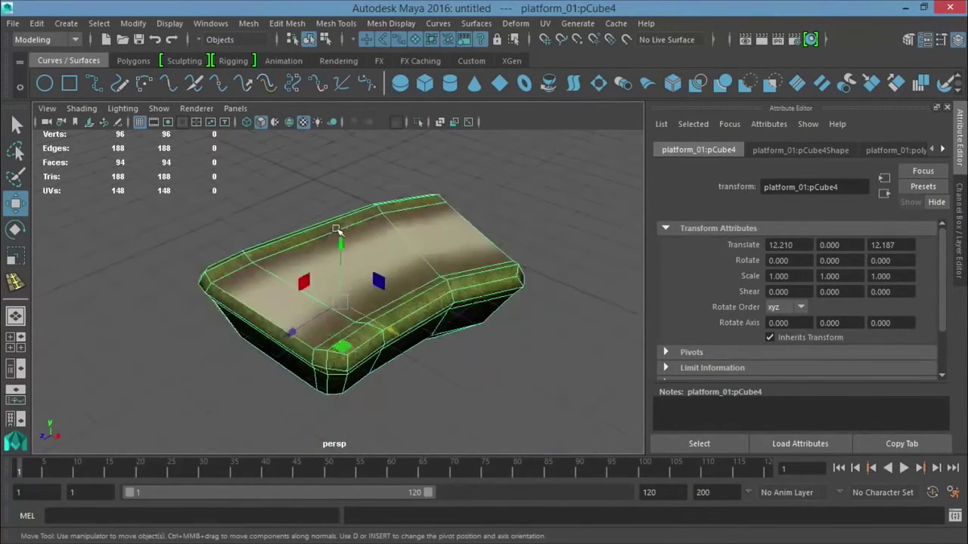
# Step: Examine the three-tiered stacked platform's path, grass rims and rock sides from several angles
pyautogui.scroll(-5, 336, 231)
pyautogui.scroll(-5, 336, 230)
pyautogui.keyDown('alt'); pyautogui.moveTo(280, 234); pyautogui.dragTo(443, 308, button='middle'); pyautogui.keyUp('alt')
pyautogui.scroll(5, 310, 256)
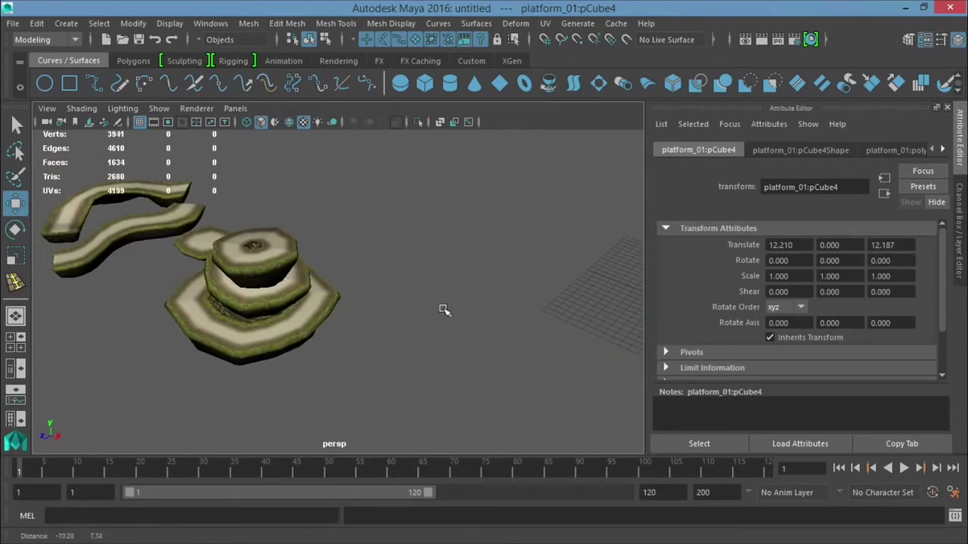
pyautogui.click(400, 296)
pyautogui.click(254, 257)
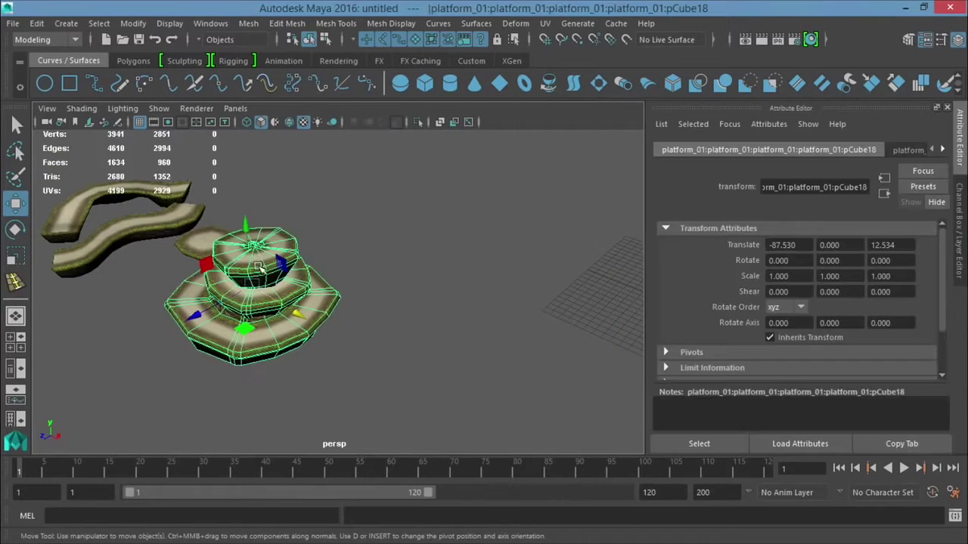
pyautogui.press('f')
pyautogui.scroll(6, 332, 260)
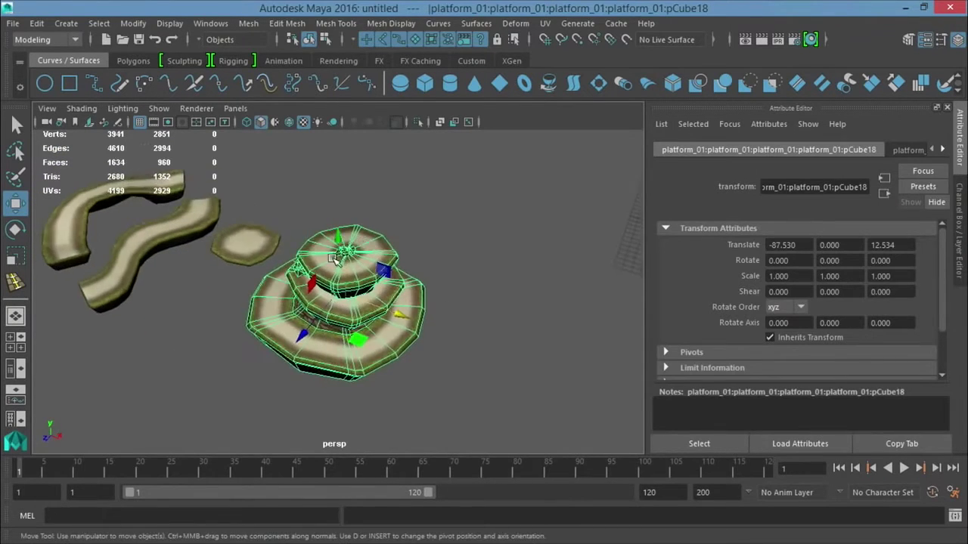
pyautogui.keyDown('alt'); pyautogui.moveTo(332, 261); pyautogui.dragTo(601, 213); pyautogui.keyUp('alt')
pyautogui.click(580, 232)
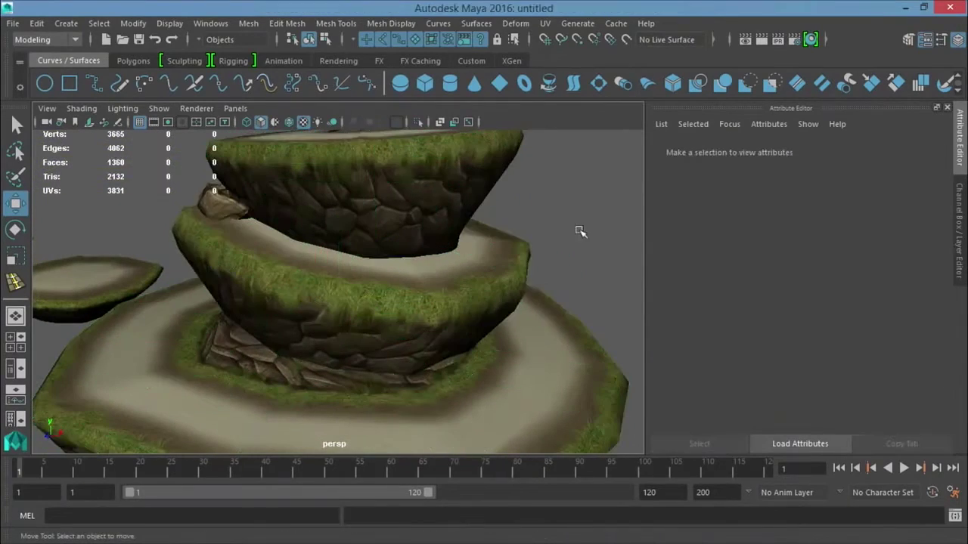
pyautogui.hotkey('ctrl', 'z')
pyautogui.click(605, 222)
pyautogui.keyDown('alt'); pyautogui.moveTo(589, 238); pyautogui.dragTo(358, 324); pyautogui.keyUp('alt')
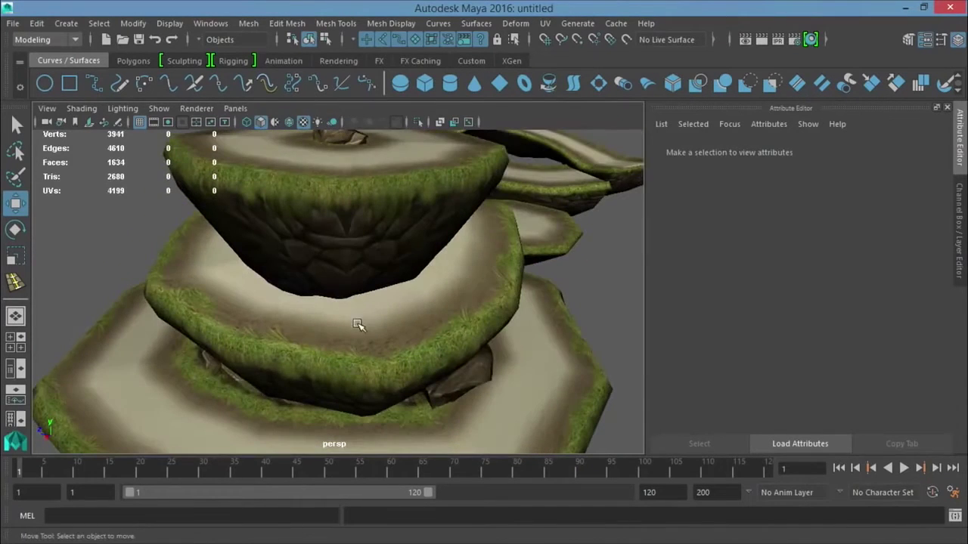
# Step: Frame the S-shaped platform and examine it alongside the small round platform and the curved one
pyautogui.click(488, 299)
pyautogui.click(614, 266)
pyautogui.click(566, 234)
pyautogui.press('f')
pyautogui.keyDown('alt'); pyautogui.moveTo(541, 253); pyautogui.dragTo(537, 210); pyautogui.keyUp('alt')
pyautogui.click(536, 210)
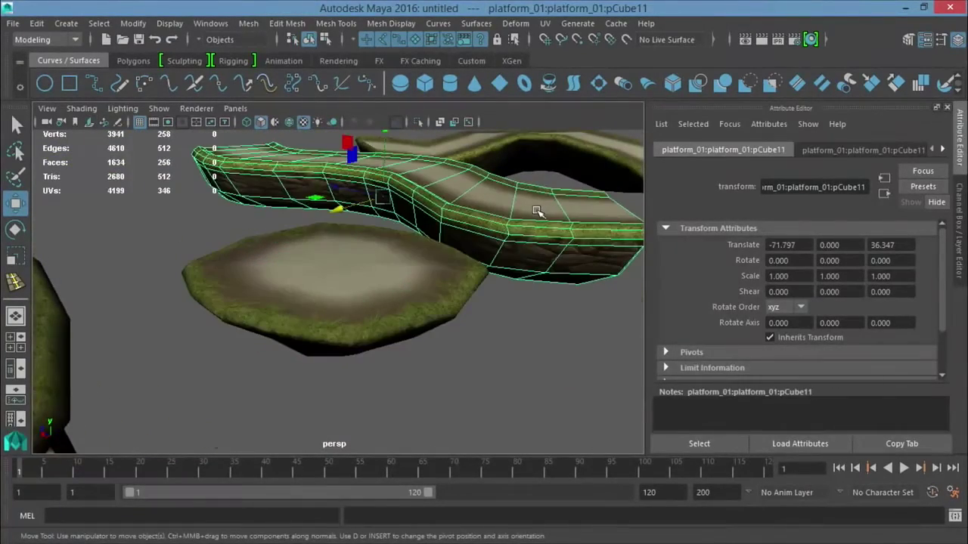
pyautogui.press('f')
pyautogui.keyDown('alt'); pyautogui.moveTo(443, 222); pyautogui.dragTo(376, 237); pyautogui.keyUp('alt')
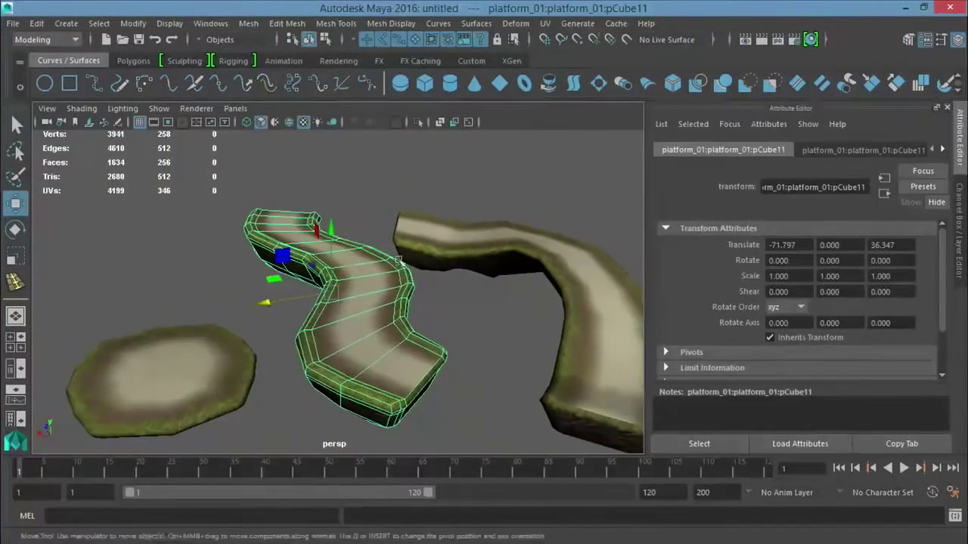
# Step: Frame the bent platform on the grid and bring the finished platform group into the same view
pyautogui.scroll(-8, 389, 264)
pyautogui.click(176, 365)
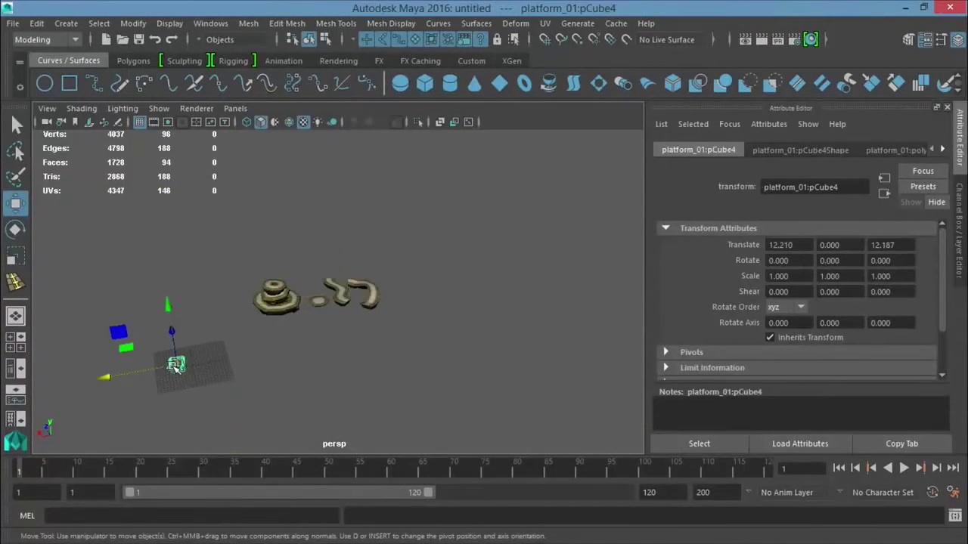
pyautogui.press('f')
pyautogui.keyDown('alt'); pyautogui.moveTo(462, 310); pyautogui.dragTo(505, 278); pyautogui.keyUp('alt')
pyautogui.scroll(-5, 505, 248)
pyautogui.scroll(3, 454, 265)
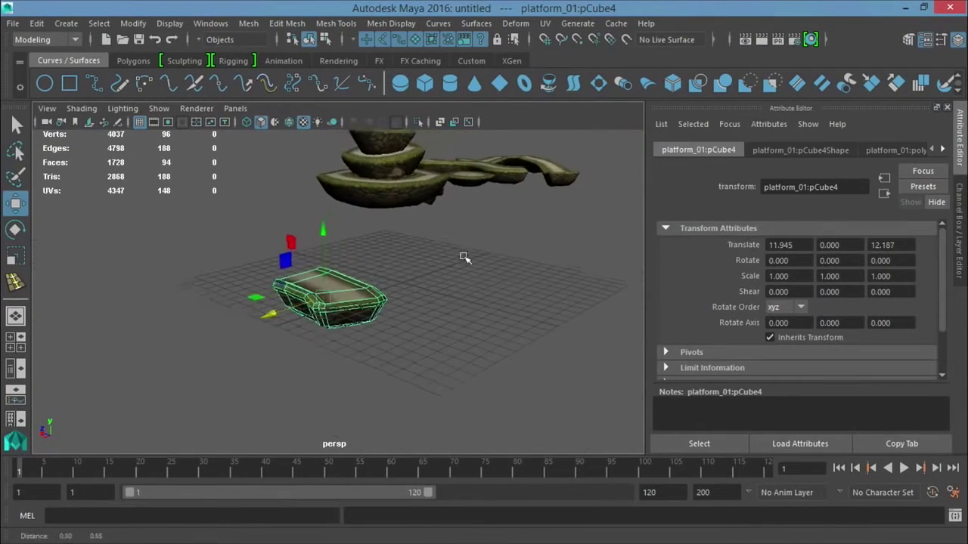
# Step: Select the curved, round, stacked and S-shaped platforms in turn to compare the set of modular pieces
pyautogui.click(427, 198)
pyautogui.click(435, 210)
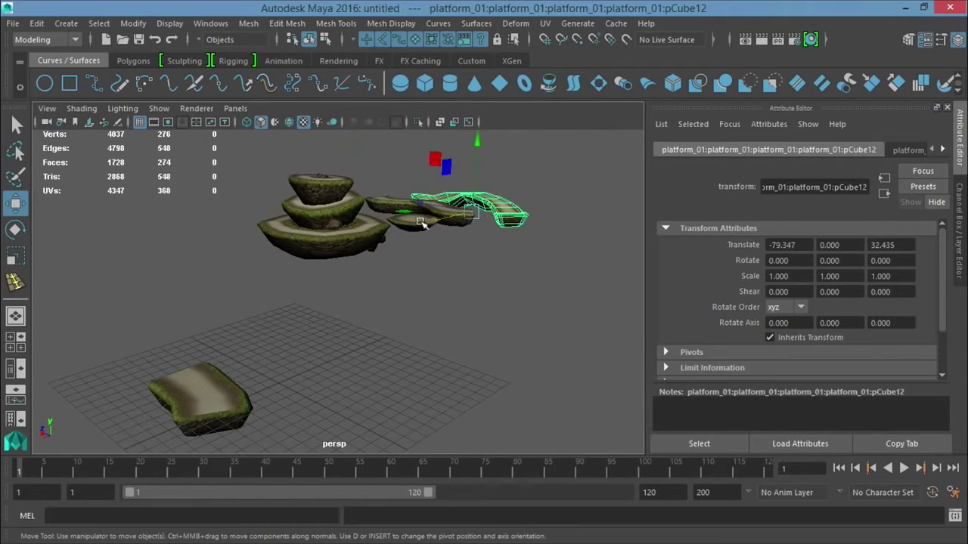
pyautogui.click(413, 223)
pyautogui.click(298, 242)
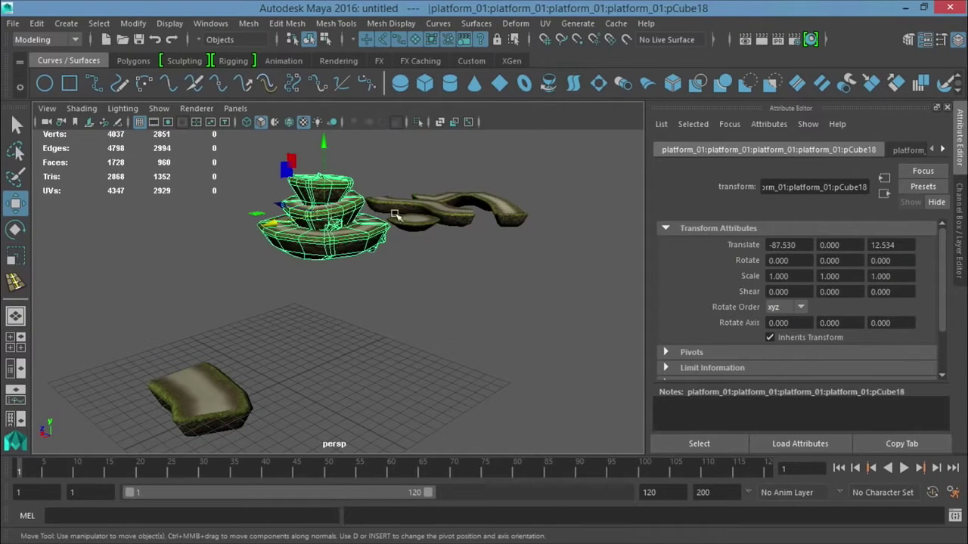
pyautogui.click(463, 216)
pyautogui.click(424, 220)
pyautogui.click(511, 206)
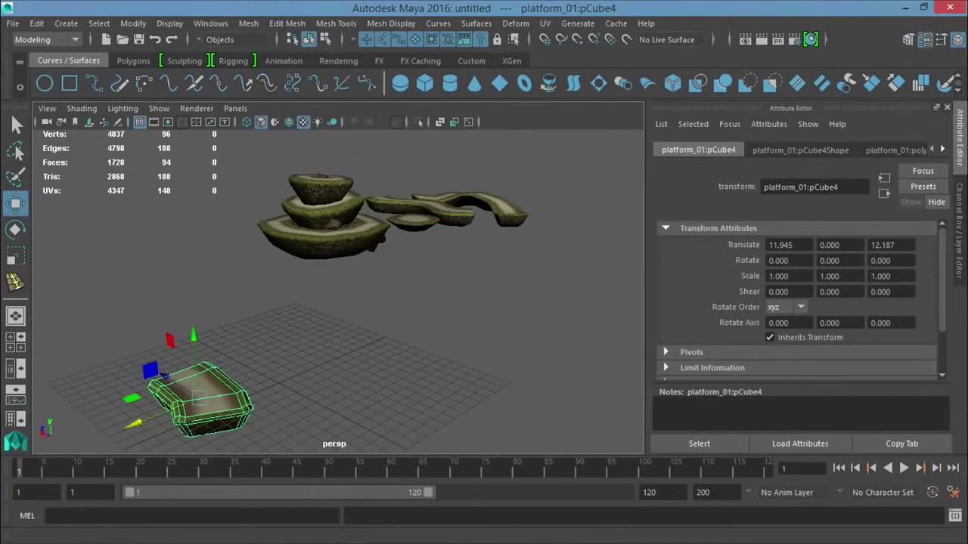
# Step: Switch to Unity, select the large floating platform in the scene and open the New Platforms folder under Models
pyautogui.click(906, 8)
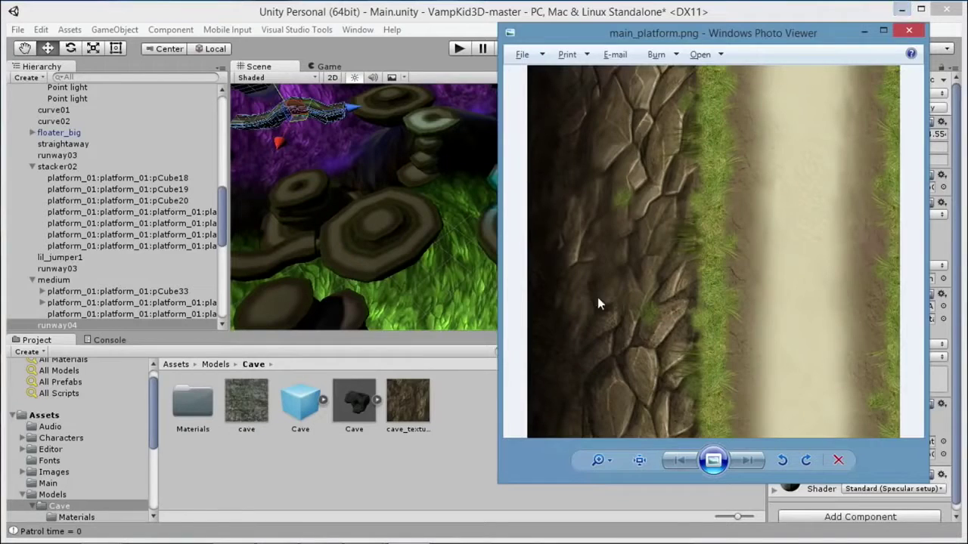
pyautogui.click(420, 375)
pyautogui.click(386, 246)
pyautogui.keyDown('alt'); pyautogui.moveTo(427, 250); pyautogui.dragTo(184, 353); pyautogui.keyUp('alt')
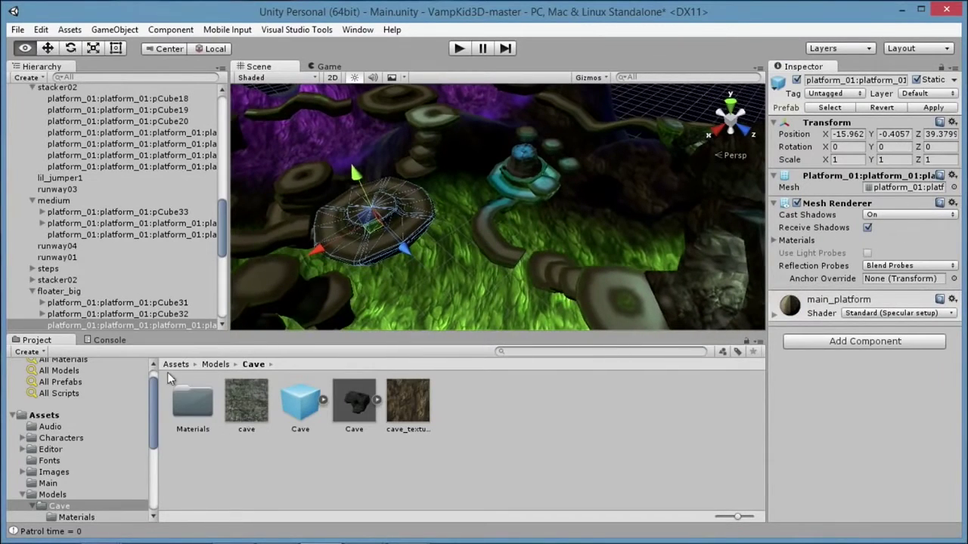
pyautogui.scroll(-3, 145, 429)
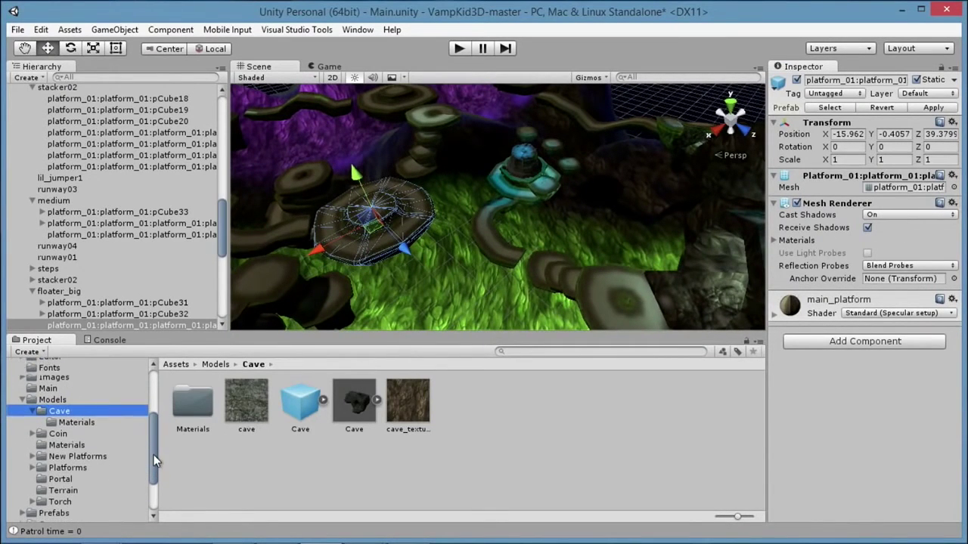
pyautogui.click(79, 454)
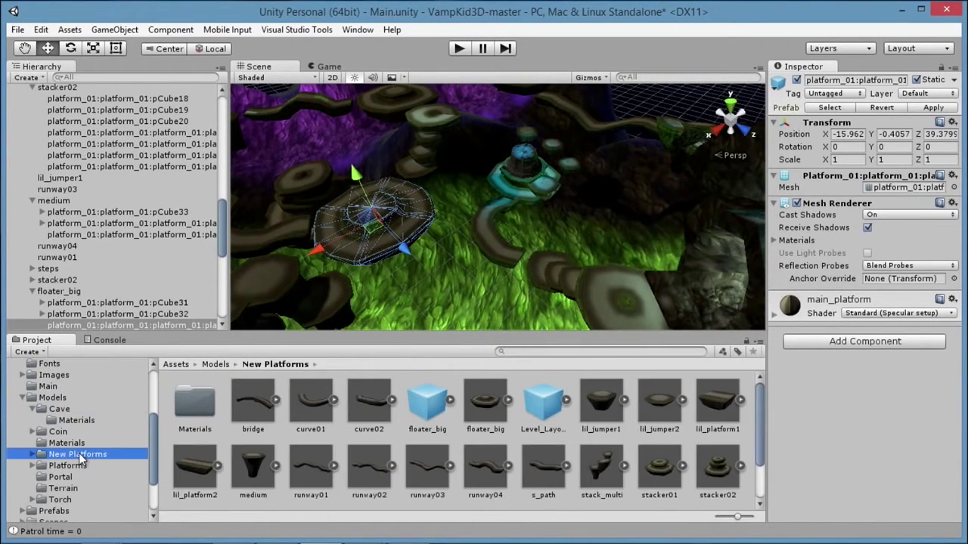
# Step: Enlarge the asset browser and model preview while inspecting the bridge, curve01, curve02 and floater_big models
pyautogui.click(252, 404)
pyautogui.moveTo(303, 337); pyautogui.dragTo(303, 231)
pyautogui.click(305, 299)
pyautogui.click(359, 297)
pyautogui.click(462, 300)
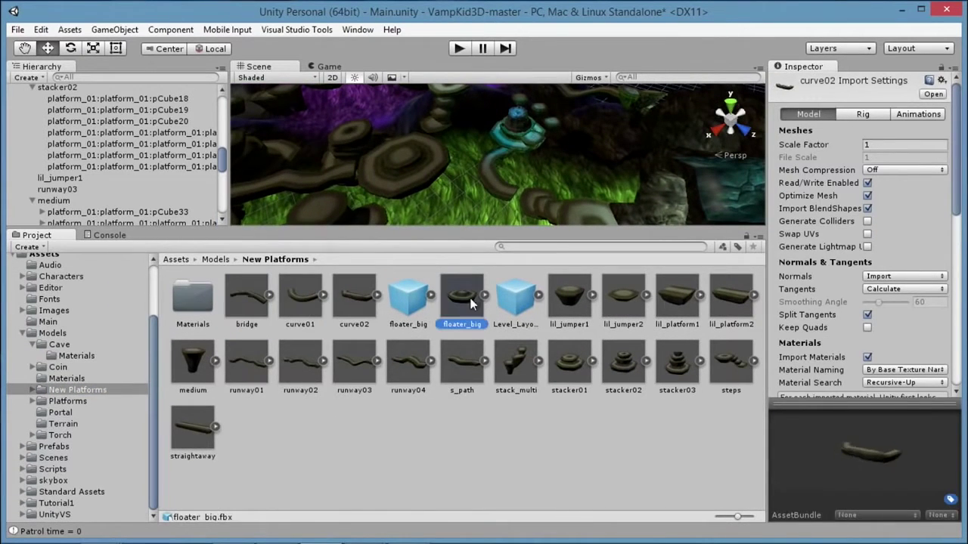
pyautogui.moveTo(798, 401); pyautogui.dragTo(787, 227)
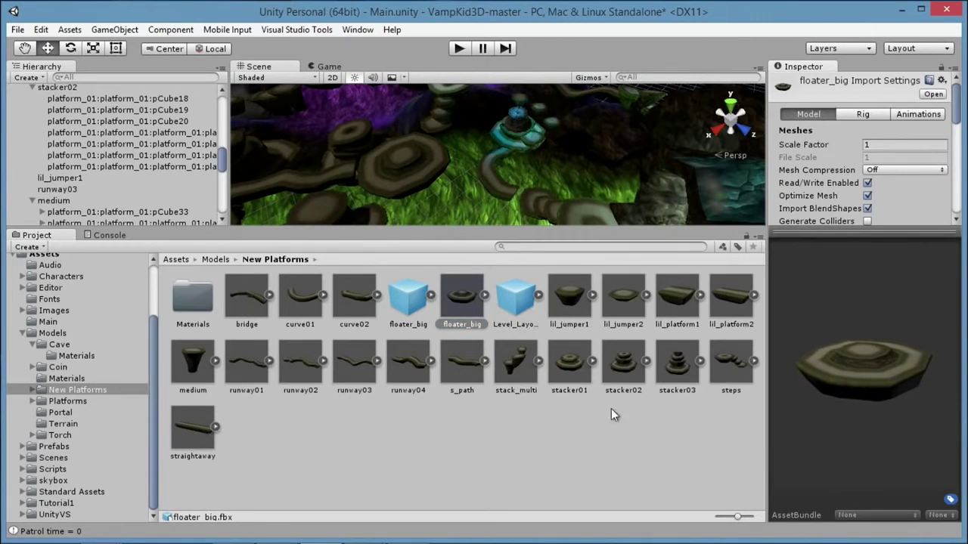
# Step: Preview the stacker03, steps, lil_platform1 and lil_platform2 models
pyautogui.click(673, 370)
pyautogui.click(677, 299)
pyautogui.click(715, 297)
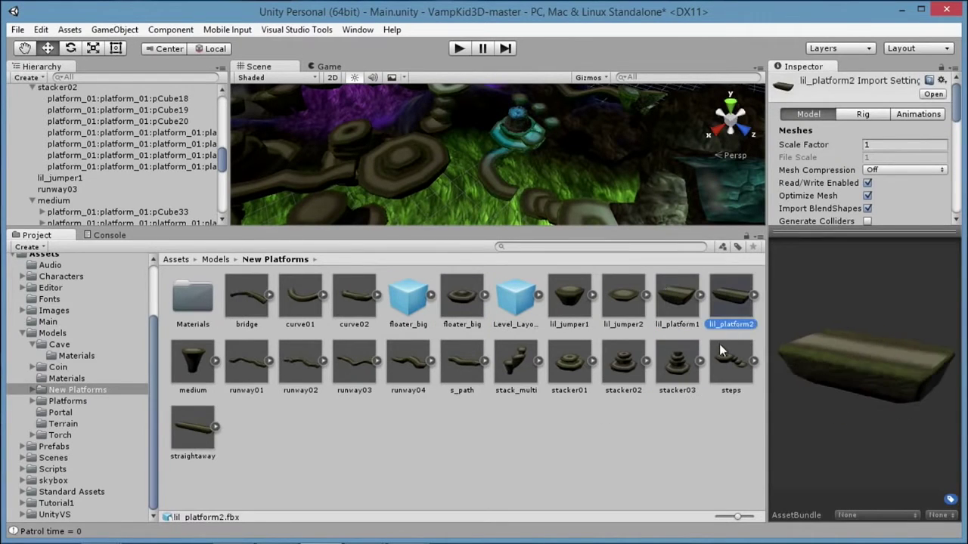
pyautogui.click(718, 346)
pyautogui.click(721, 309)
pyautogui.click(679, 304)
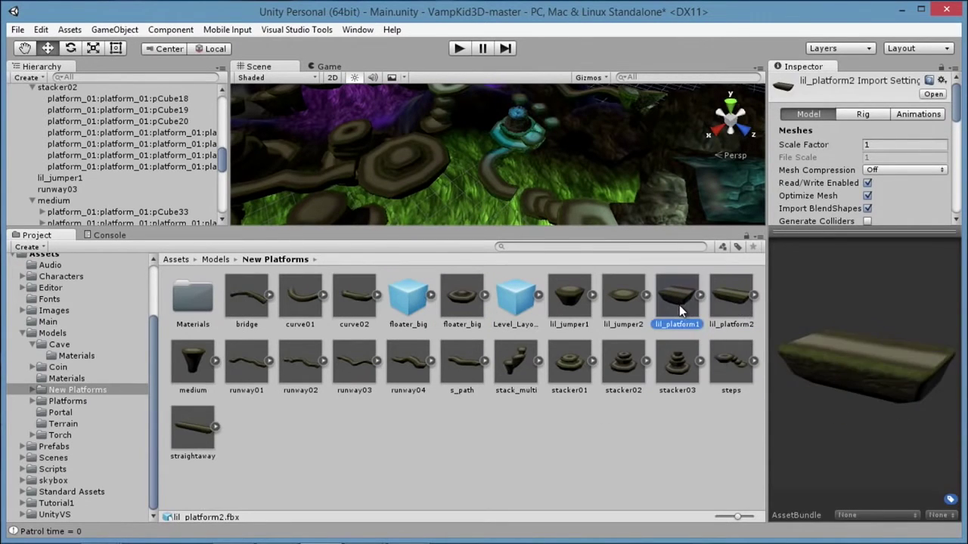
# Step: Preview the lil_jumper2, lil_jumper1, floater_big, curve02, curve01 and bridge models in turn
pyautogui.click(605, 304)
pyautogui.click(585, 303)
pyautogui.click(447, 298)
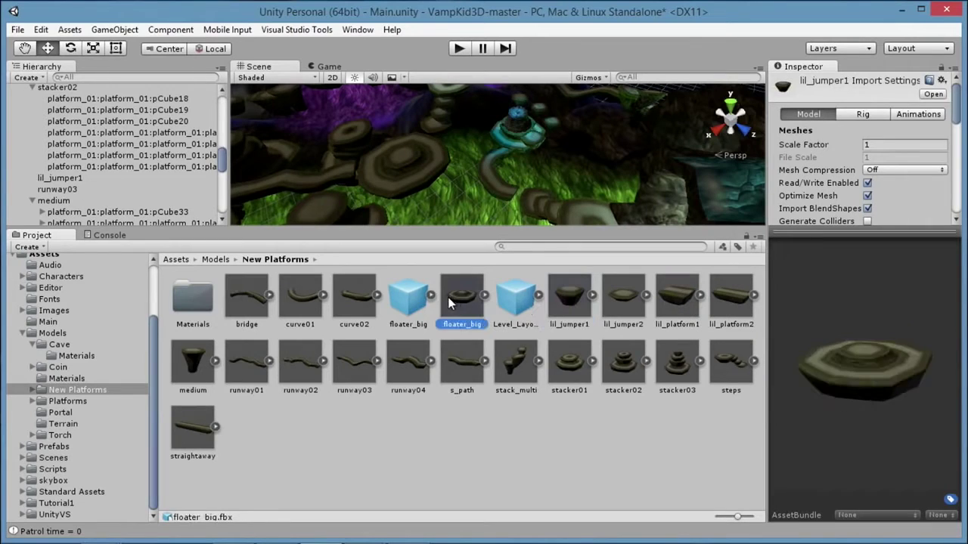
pyautogui.click(355, 302)
pyautogui.click(301, 304)
pyautogui.click(250, 306)
# Step: Preview the models from runway01 through s_path, stack_multi, the stackers and steps, ending with lil_platform2 and lil_platform1
pyautogui.click(253, 342)
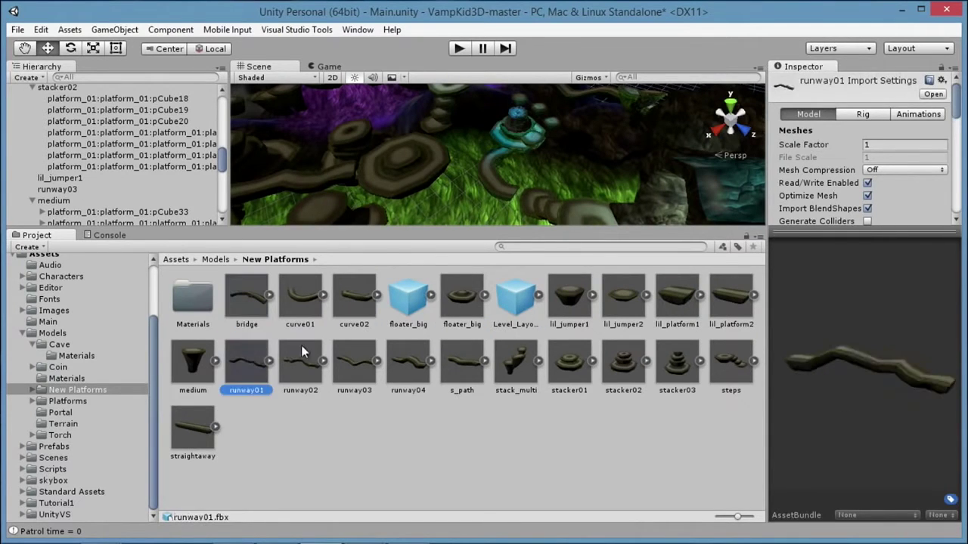
pyautogui.click(301, 354)
pyautogui.click(358, 363)
pyautogui.click(410, 361)
pyautogui.click(468, 358)
pyautogui.click(508, 364)
pyautogui.click(579, 361)
pyautogui.click(625, 361)
pyautogui.click(678, 363)
pyautogui.click(724, 364)
pyautogui.click(730, 297)
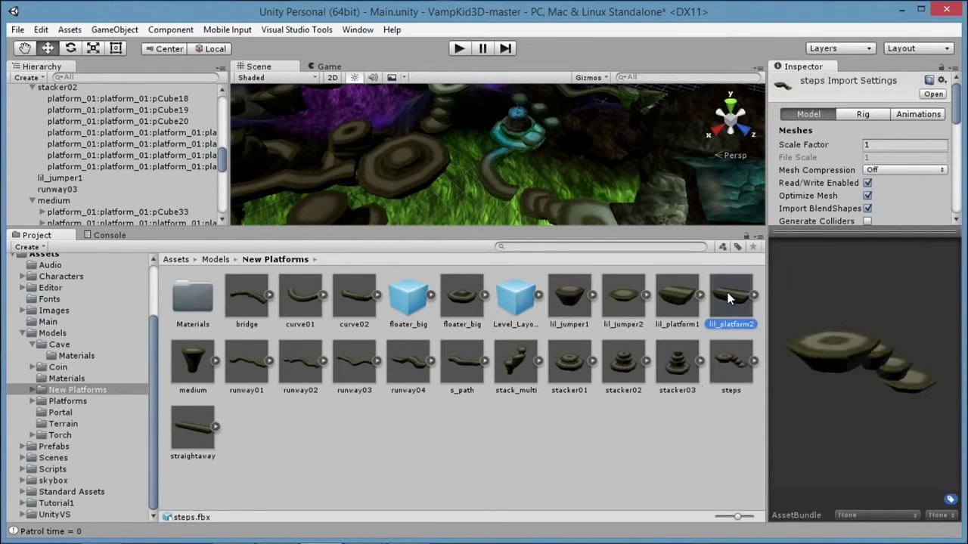
pyautogui.click(680, 295)
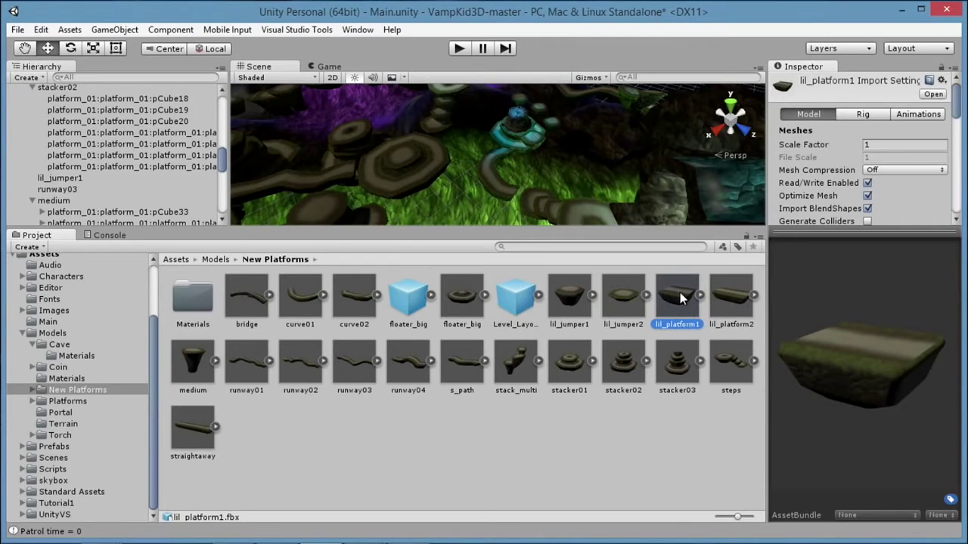